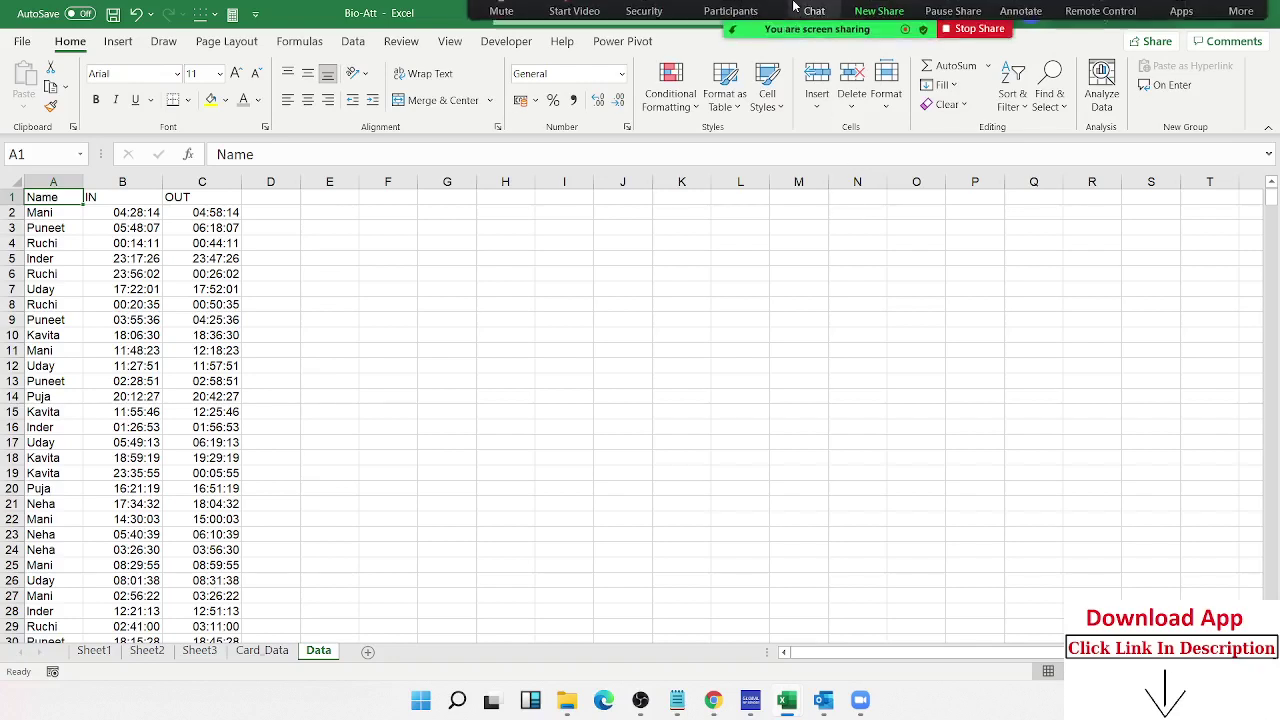
Step: Mute the two other Zoom attendees from the Participants list, then close that list
{"action": "left_click", "coordinate": [730, 25]}
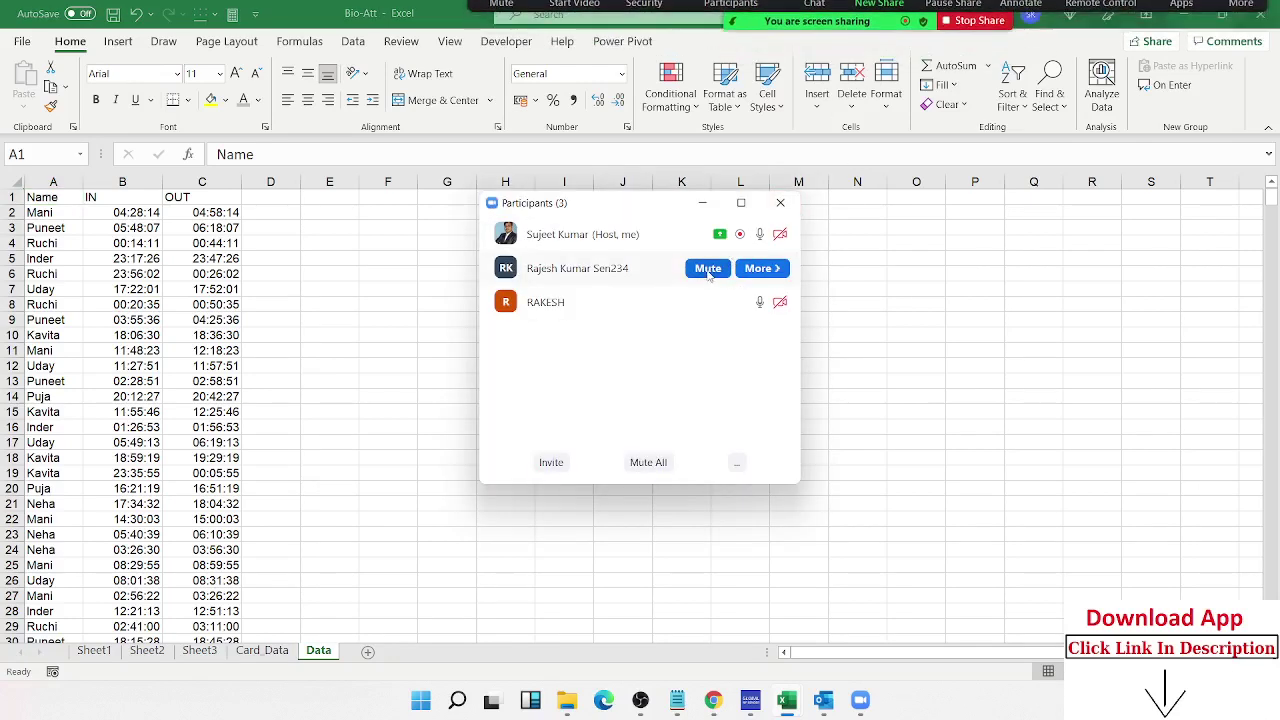
{"action": "left_click", "coordinate": [718, 270]}
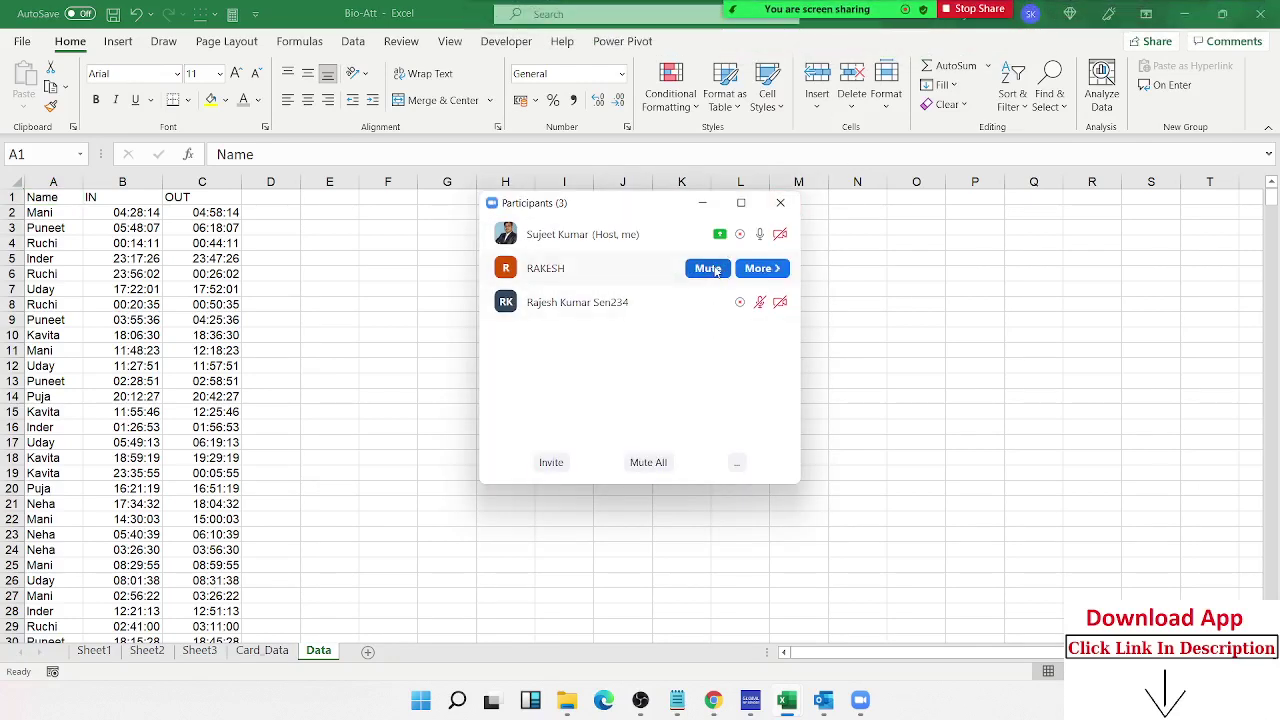
{"action": "left_click", "coordinate": [712, 270]}
{"action": "left_click", "coordinate": [781, 205]}
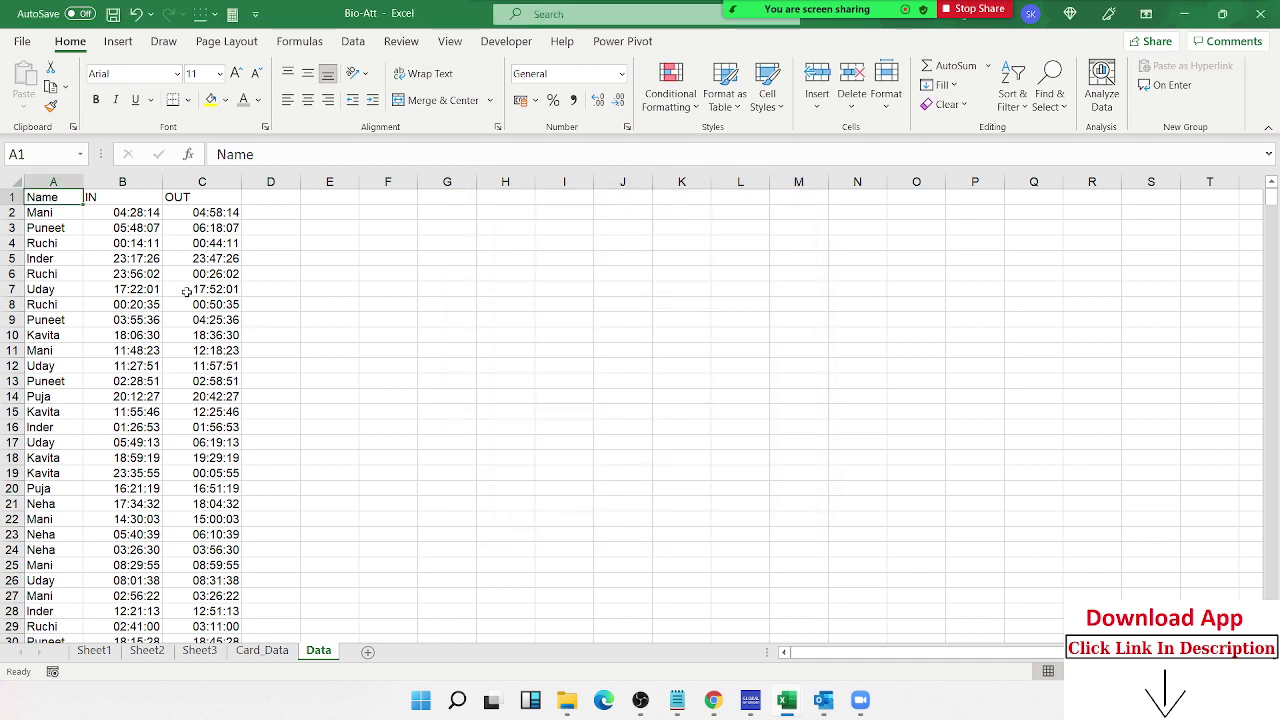
Step: Select the full Name, IN and OUT table from A1 through C730
{"action": "left_click", "coordinate": [40, 182]}
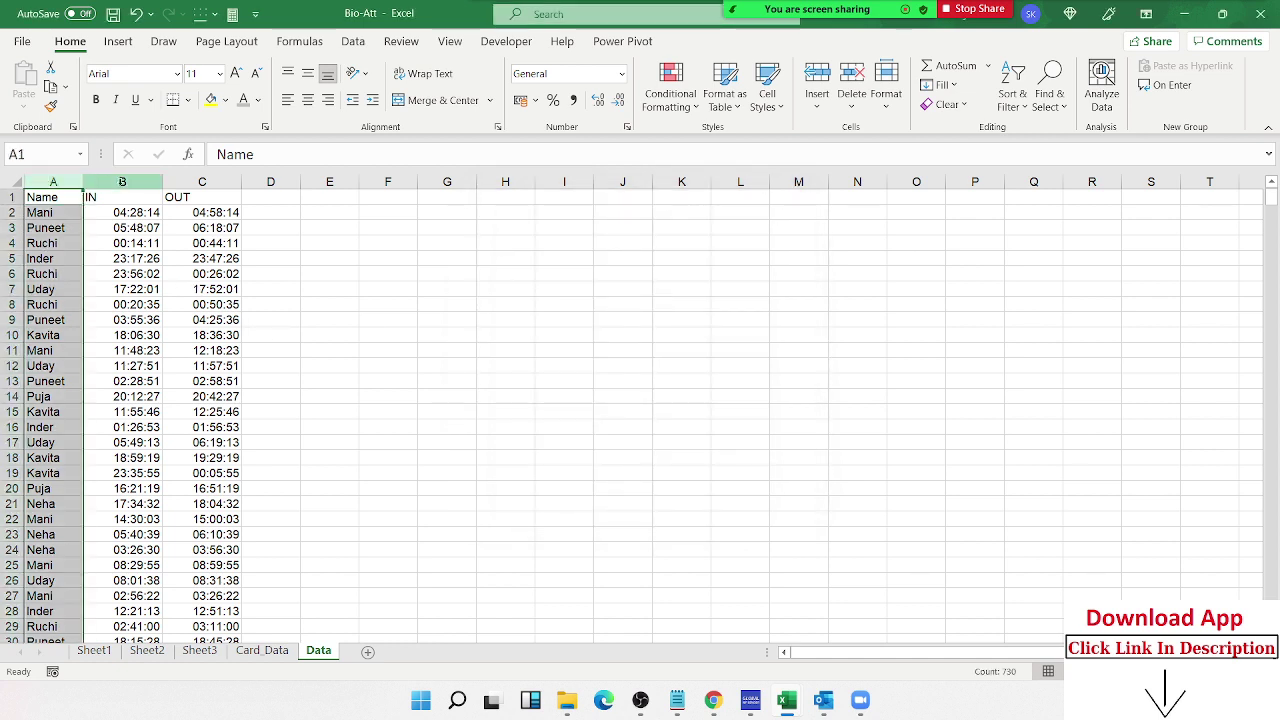
{"action": "left_click", "coordinate": [122, 182]}
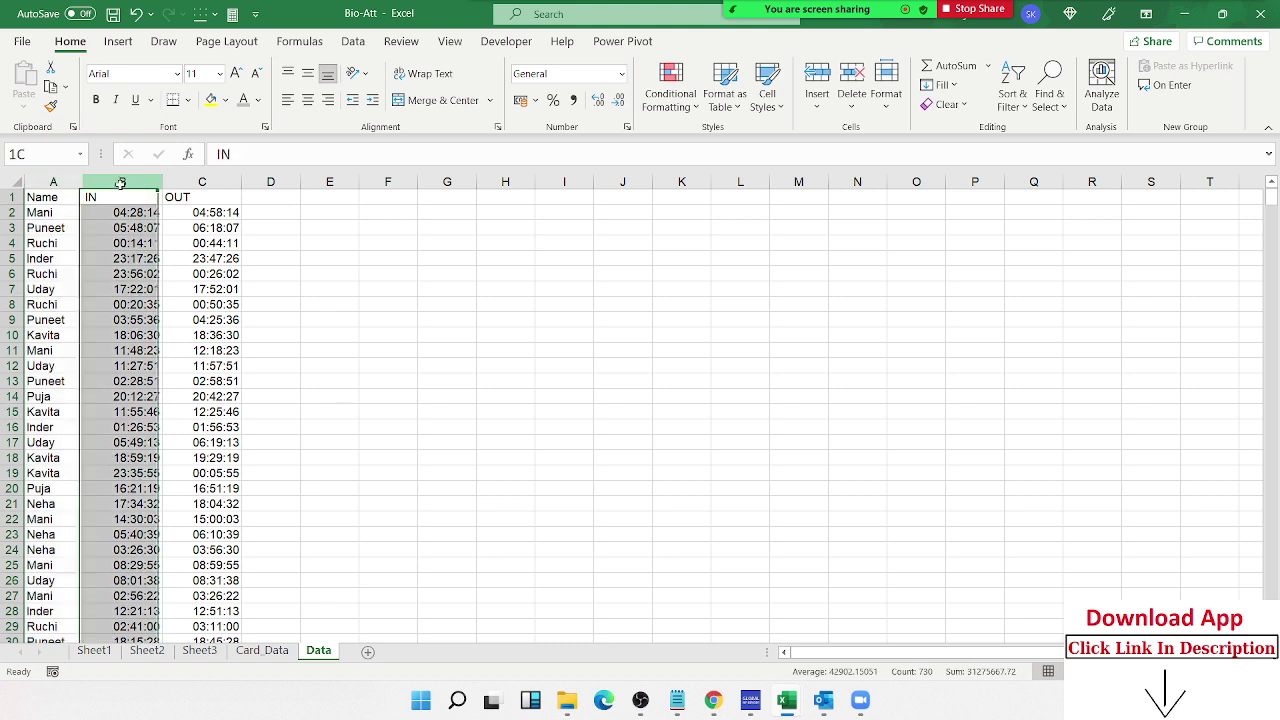
{"action": "left_click", "coordinate": [201, 183]}
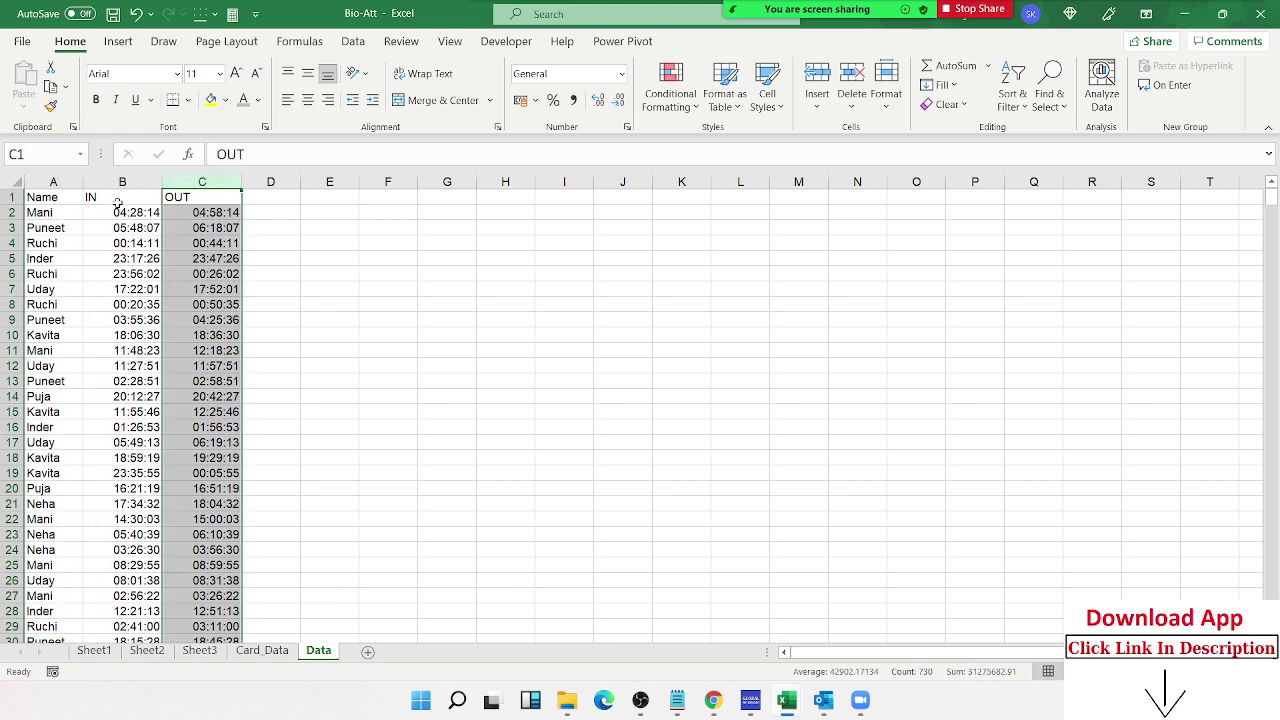
{"action": "left_click", "coordinate": [36, 198]}
{"action": "key", "text": "ctrl+shift+Right"}
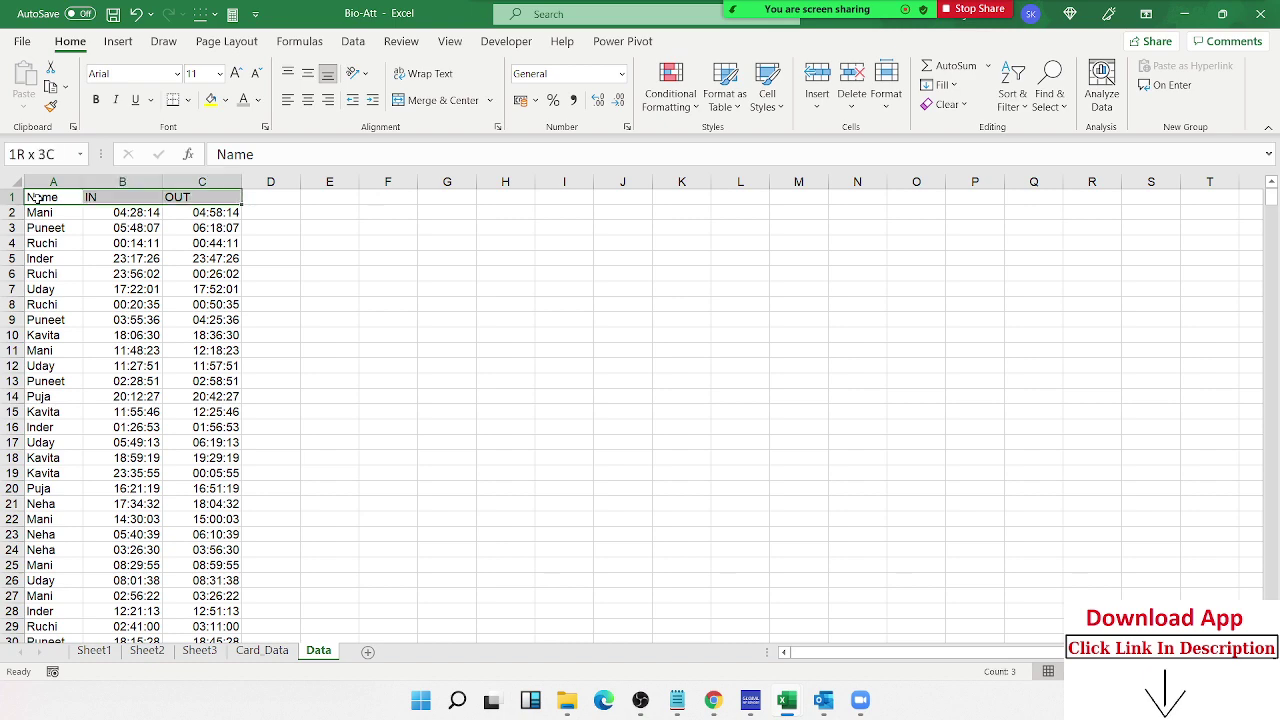
{"action": "key", "text": "ctrl+shift+Down"}
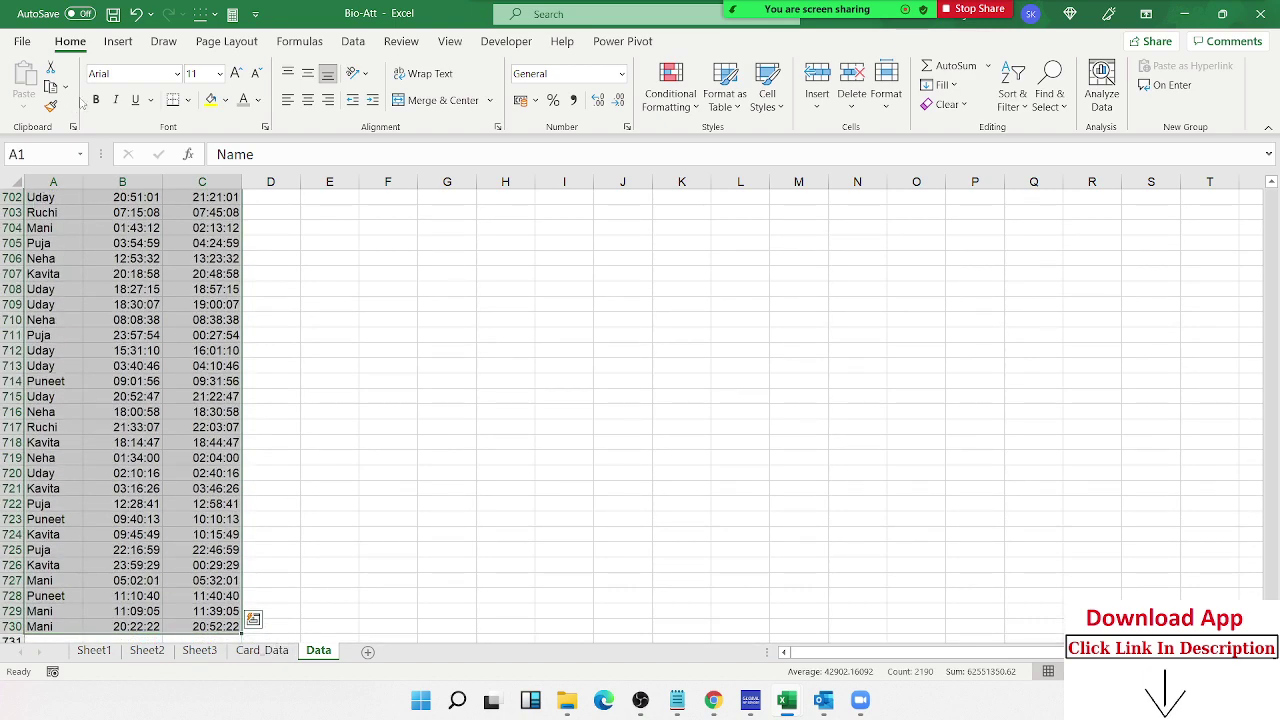
{"action": "left_click", "coordinate": [118, 41]}
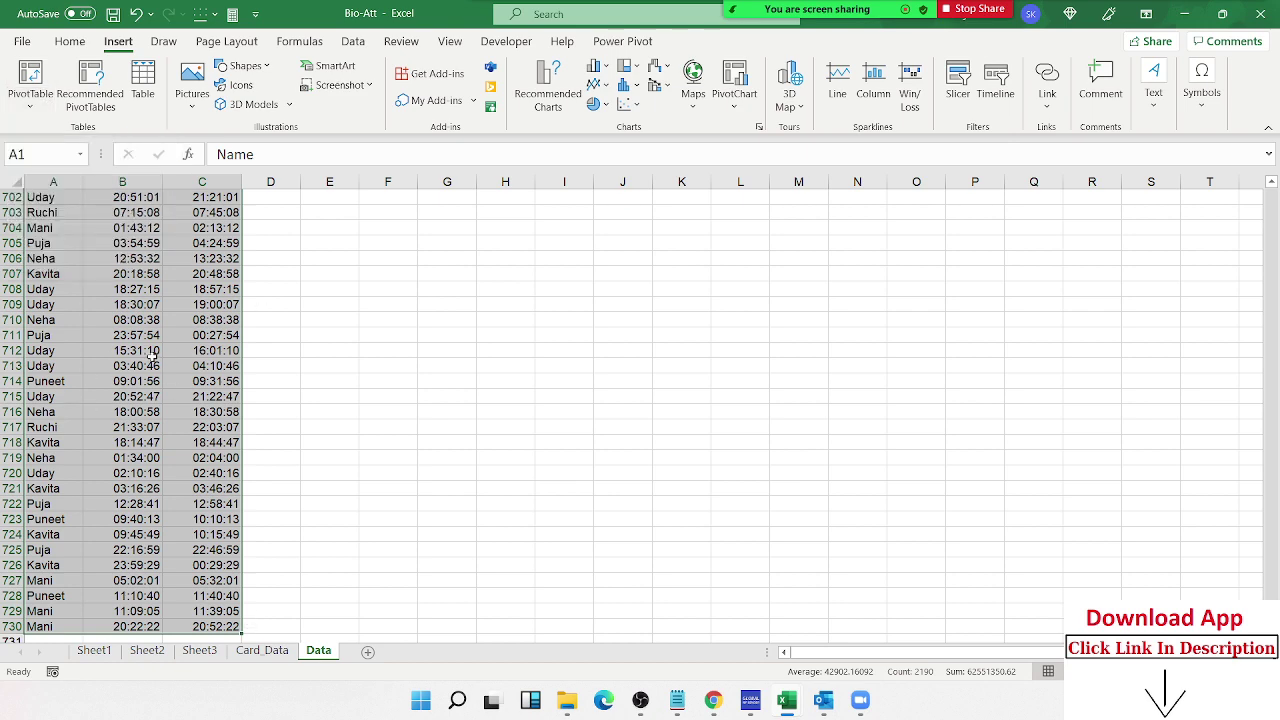
Step: Insert a PivotTable on a new worksheet with Name as rows and IN as columns
{"action": "left_click", "coordinate": [45, 78]}
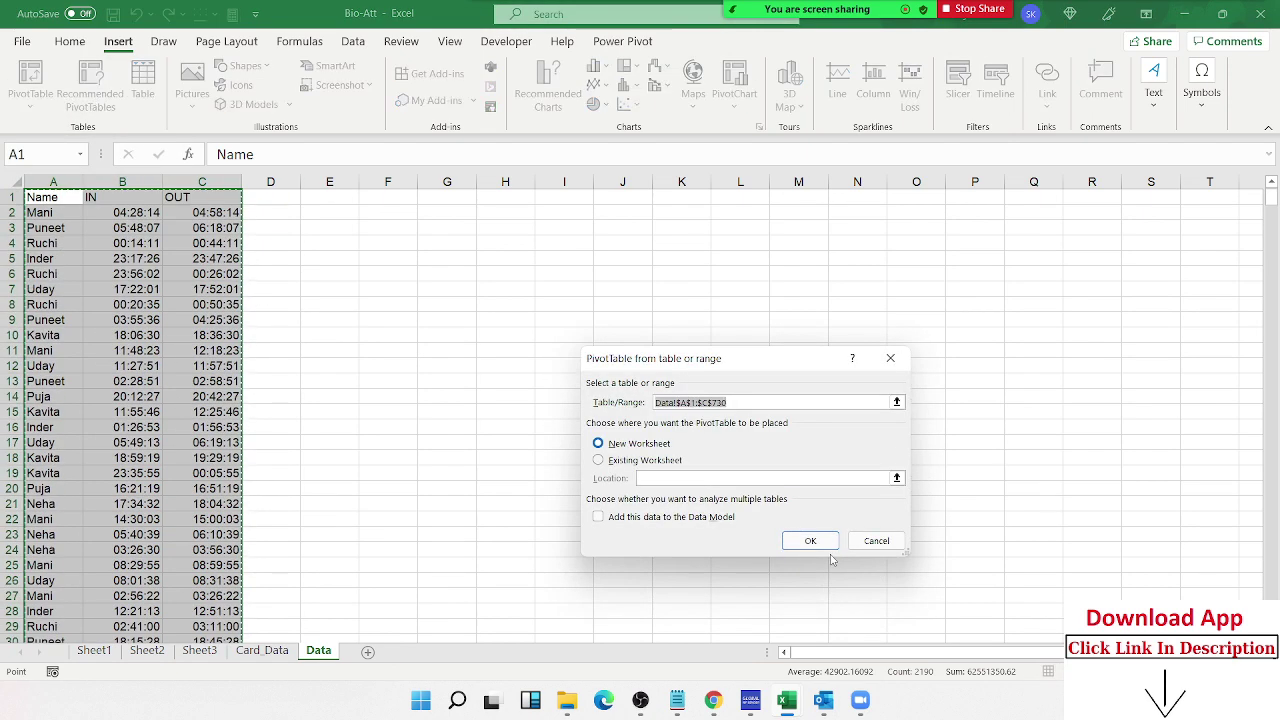
{"action": "left_click", "coordinate": [812, 541]}
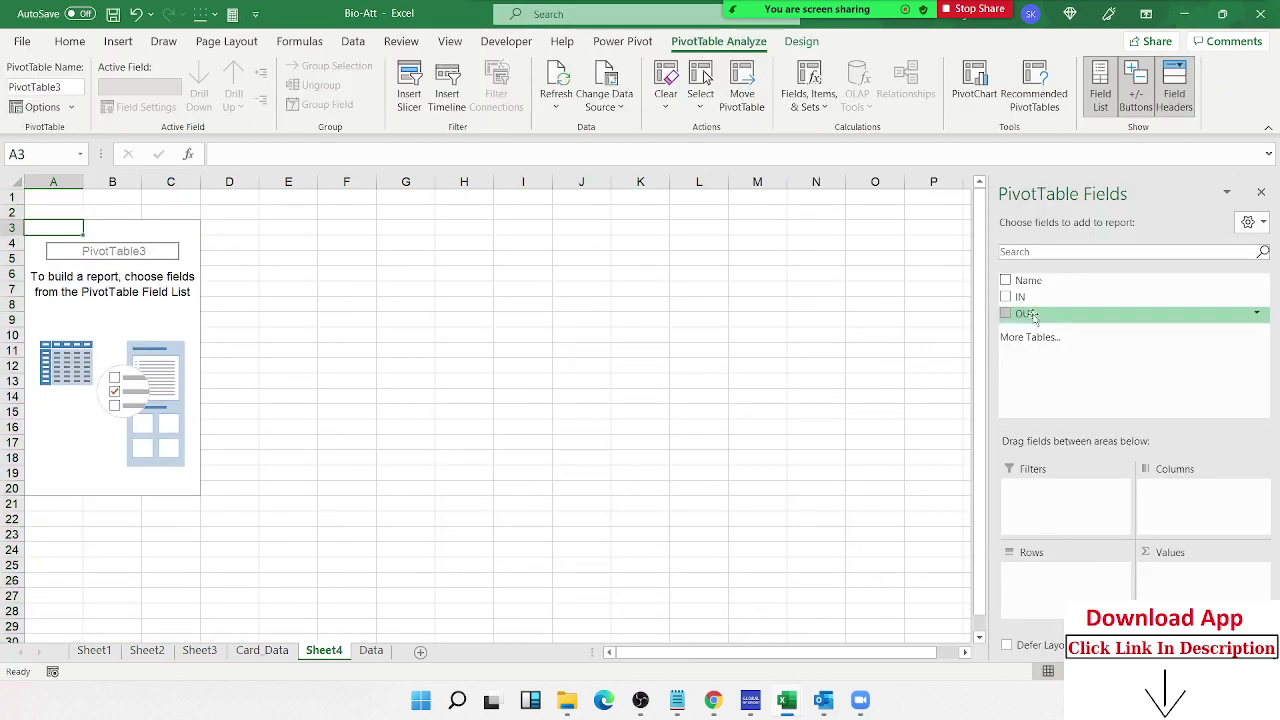
{"action": "left_click", "coordinate": [1008, 281]}
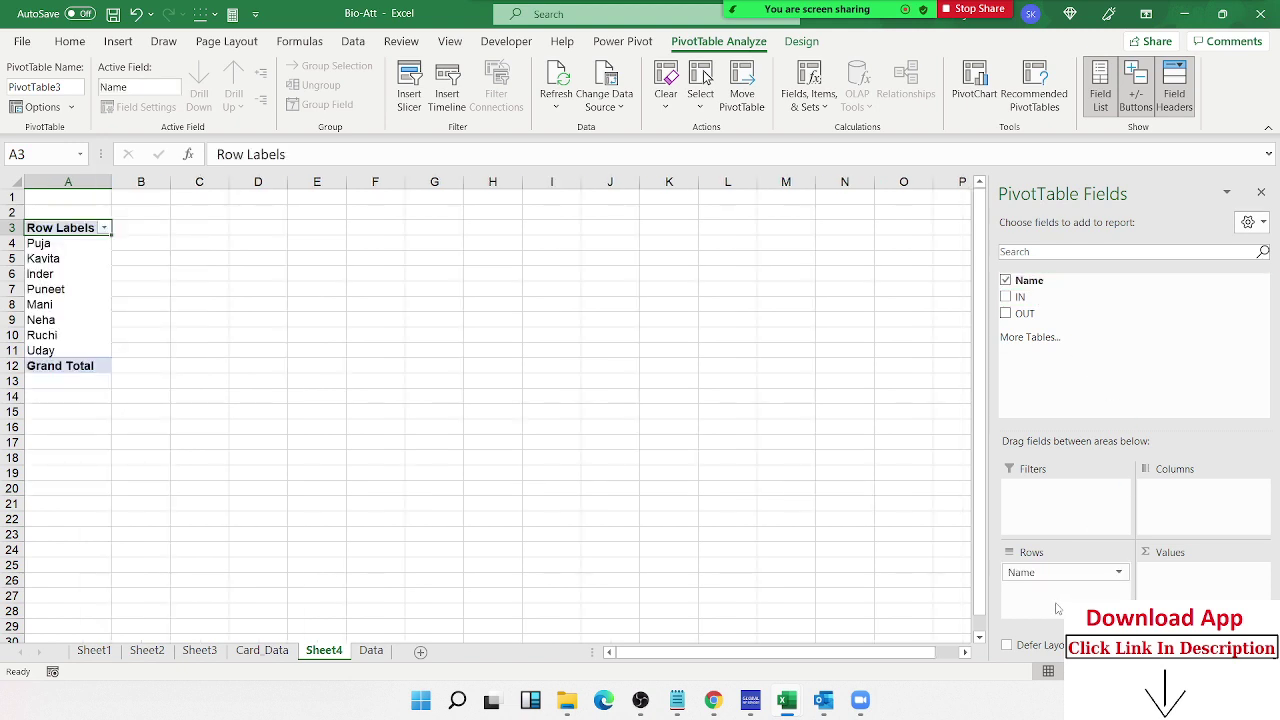
{"action": "left_click", "coordinate": [1039, 297]}
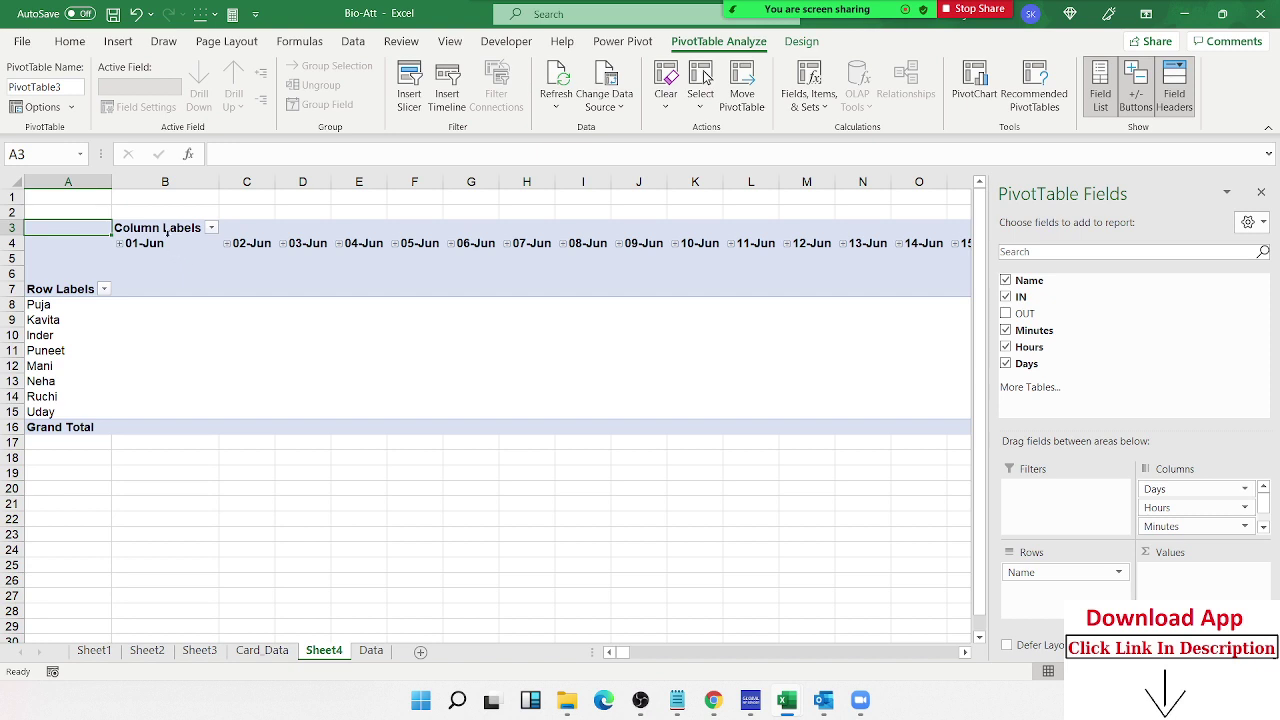
Step: Group the IN date headers by Days only, removing Hours, Minutes and Seconds grouping
{"action": "right_click", "coordinate": [165, 243]}
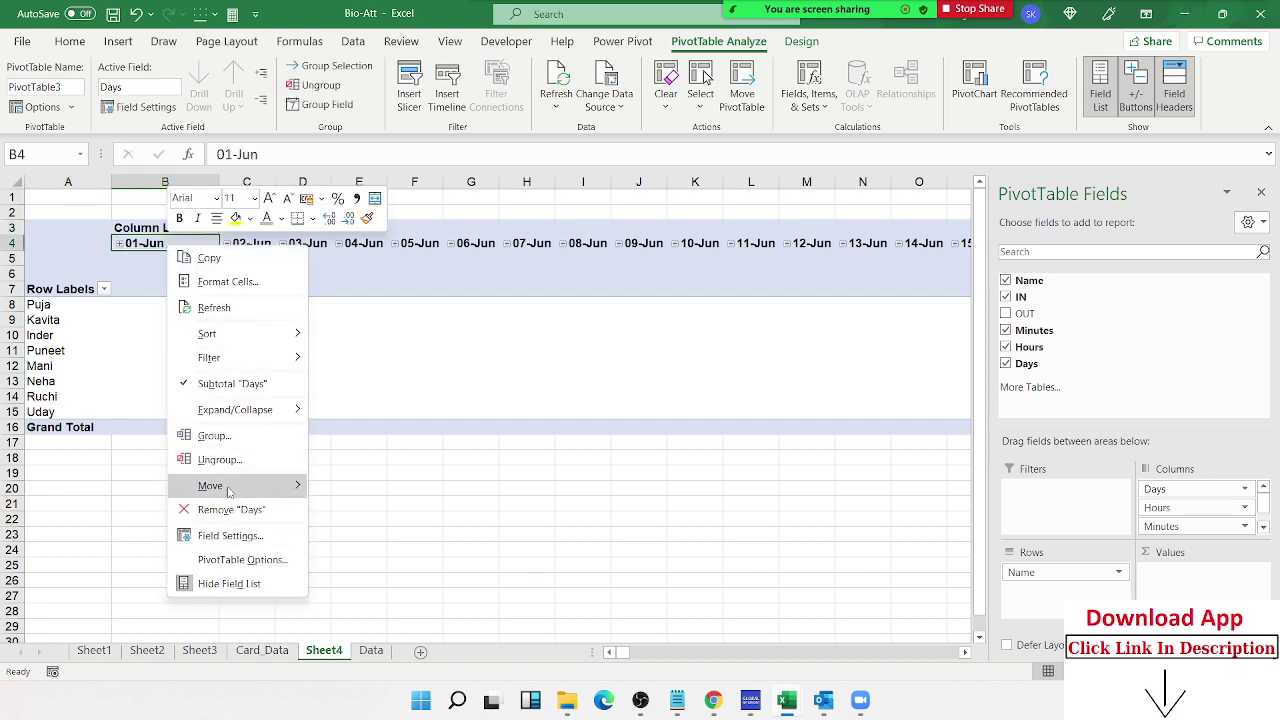
{"action": "left_click", "coordinate": [231, 443]}
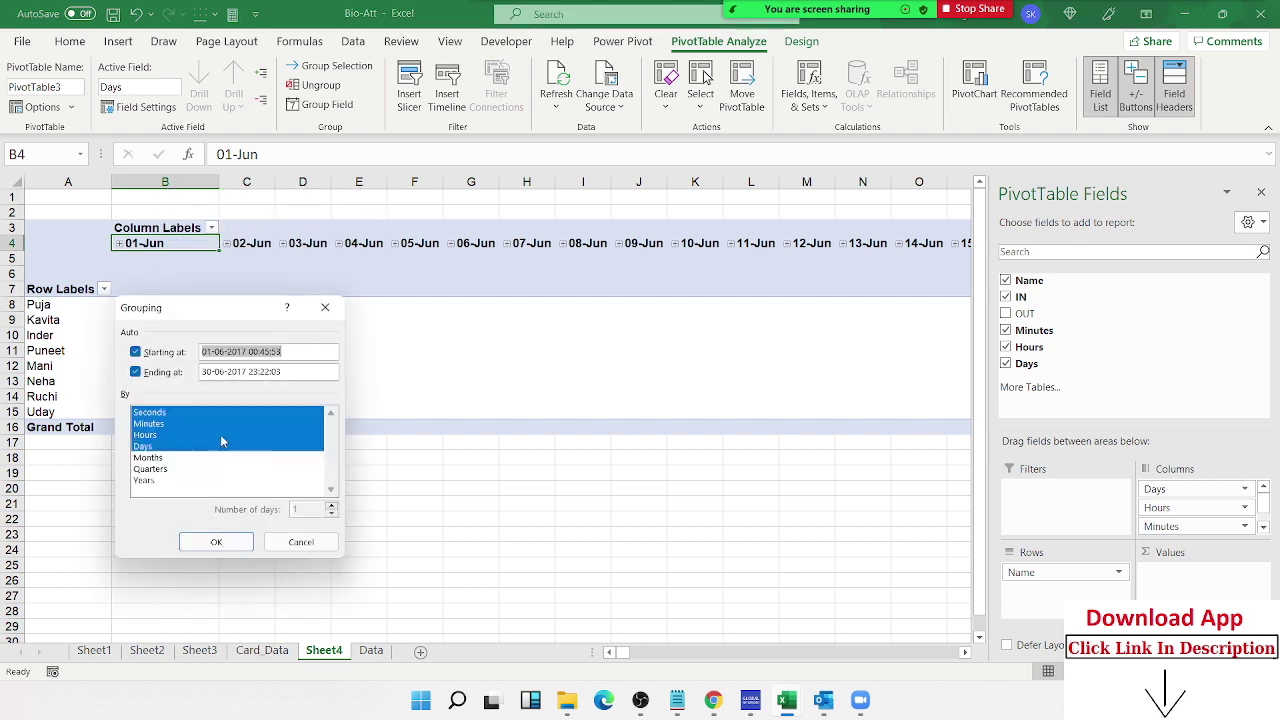
{"action": "left_click", "coordinate": [161, 437]}
{"action": "left_click", "coordinate": [162, 424]}
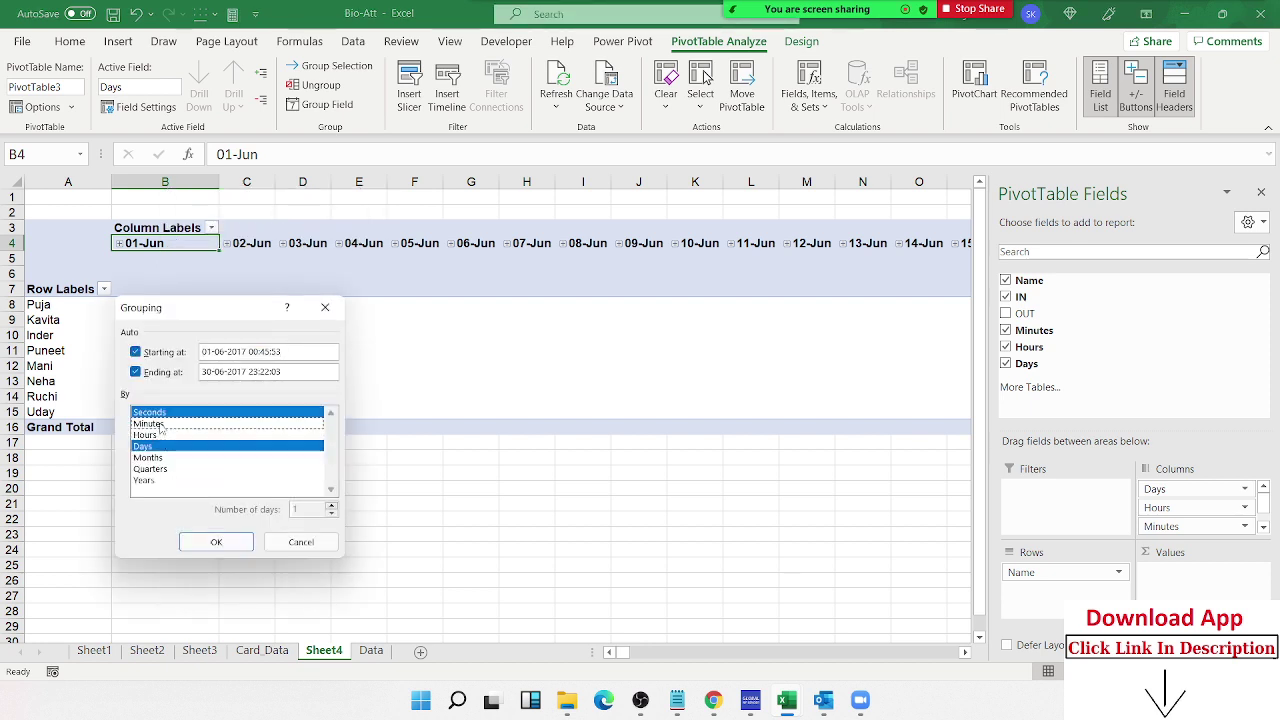
{"action": "left_click", "coordinate": [155, 412]}
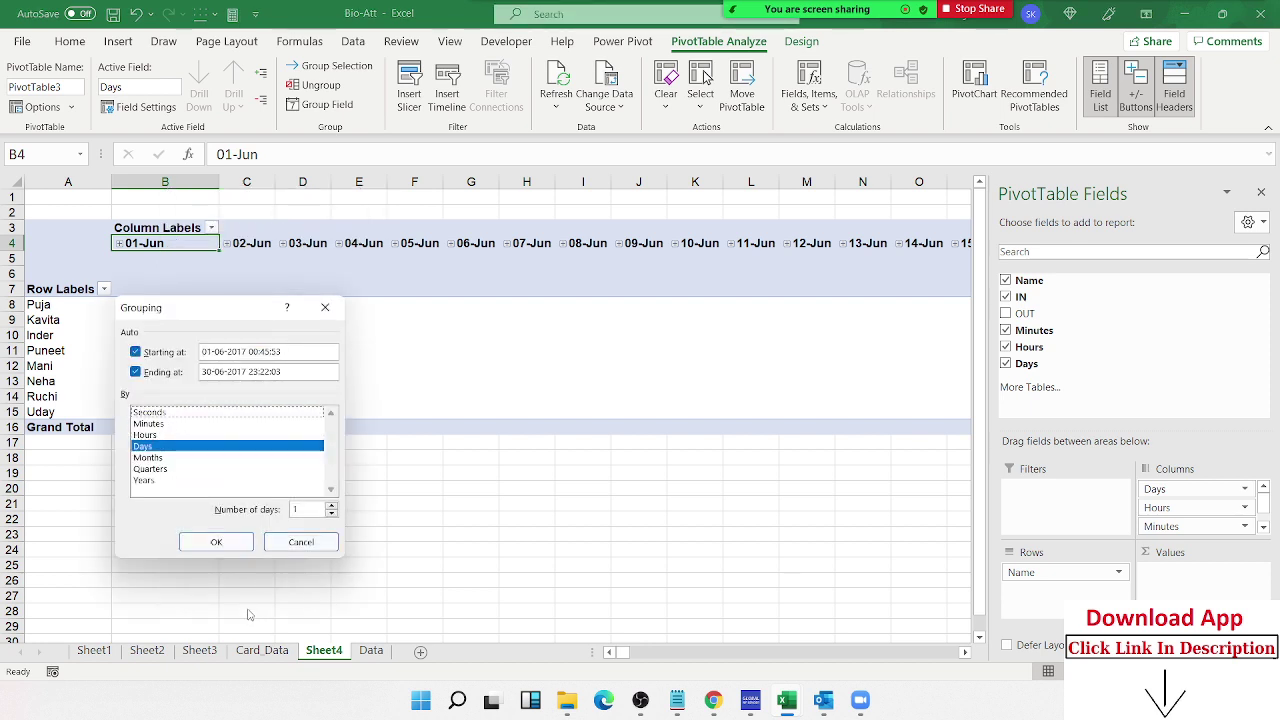
{"action": "left_click", "coordinate": [216, 542]}
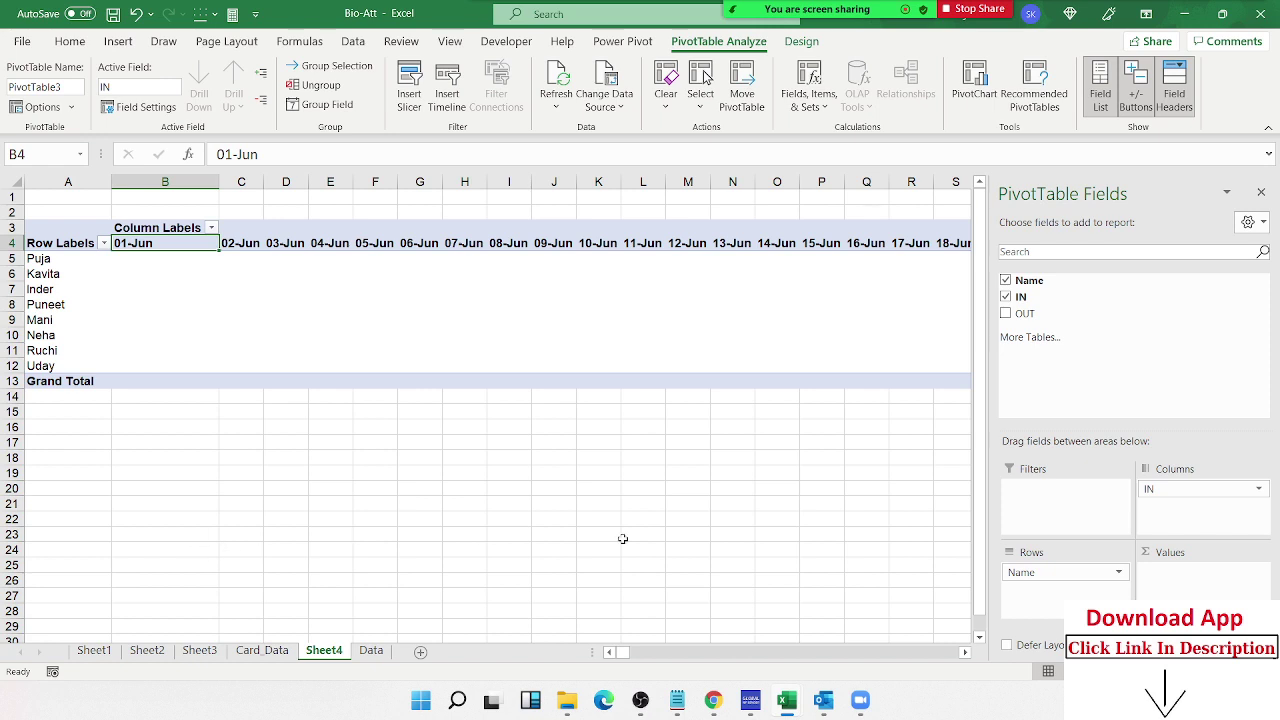
Step: Add IN and OUT to the Values area as counts, then bring up Count of IN settings
{"action": "left_click_drag", "start_coordinate": [1018, 297], "coordinate": [1187, 569]}
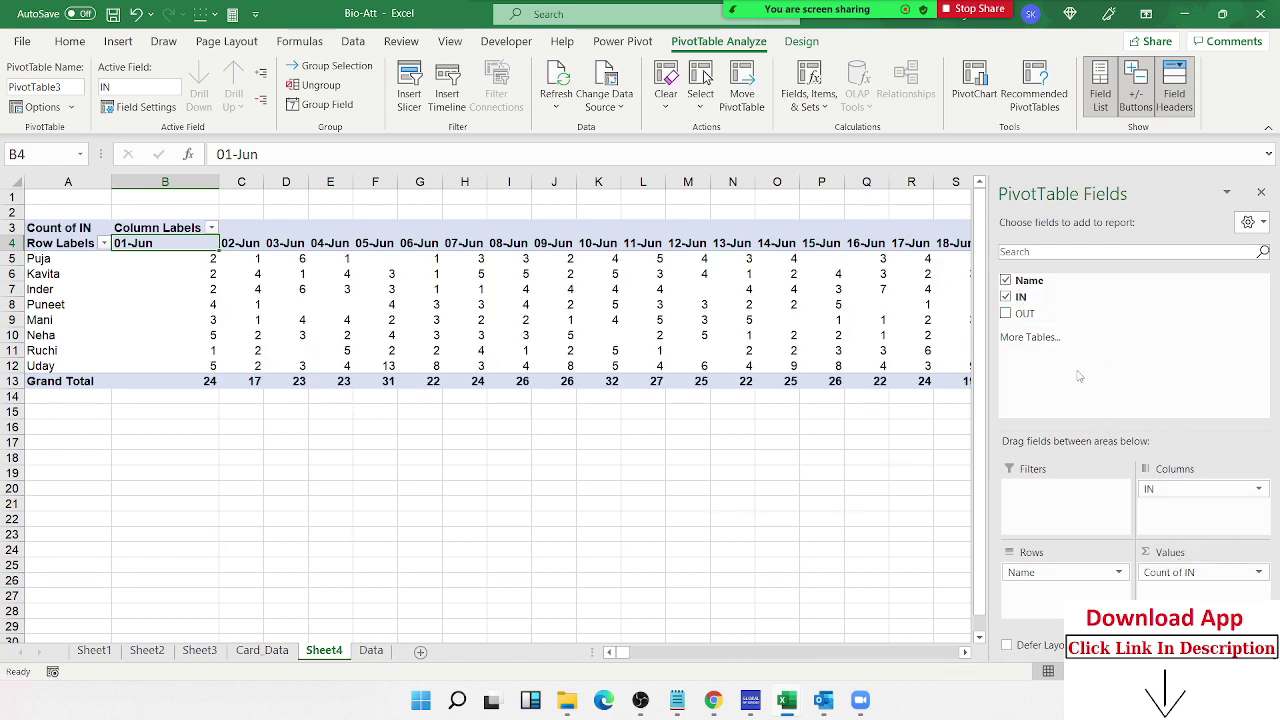
{"action": "left_click_drag", "start_coordinate": [1020, 313], "coordinate": [1175, 591]}
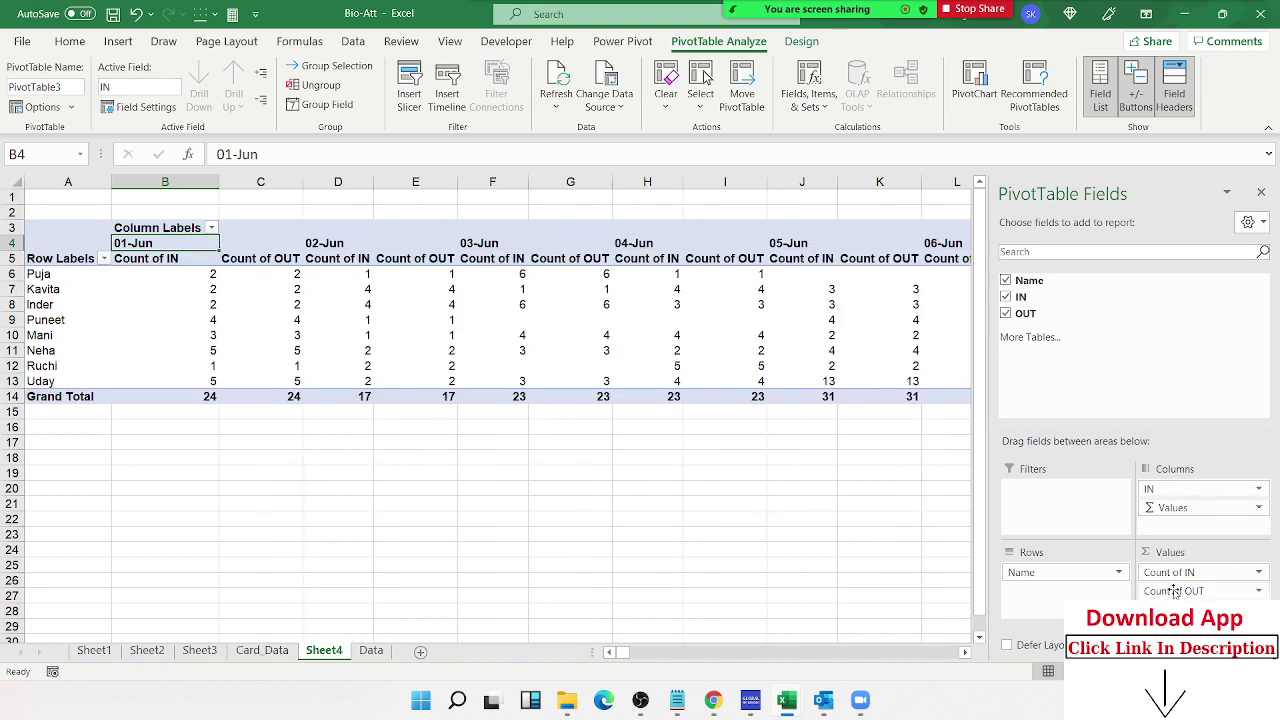
{"action": "left_click", "coordinate": [1257, 572]}
{"action": "left_click", "coordinate": [1253, 558]}
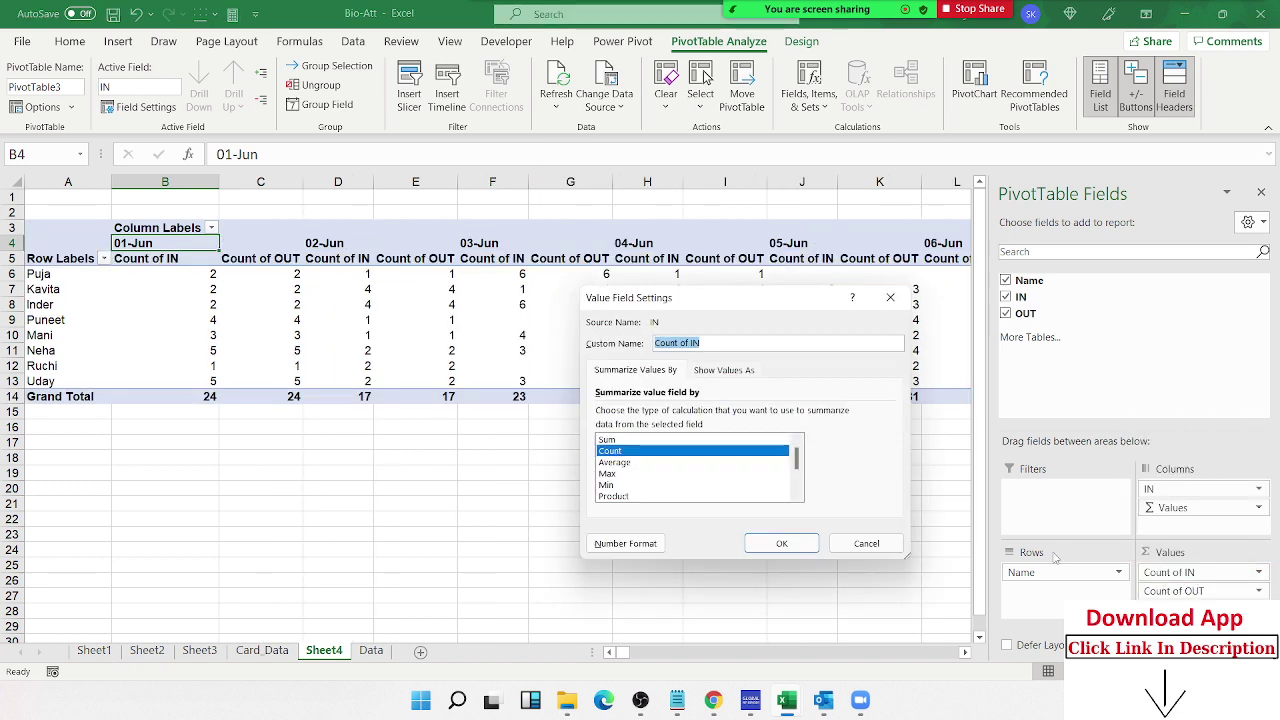
Step: Summarize IN by Min and OUT by Max for earliest entry and latest exit
{"action": "left_click", "coordinate": [616, 486]}
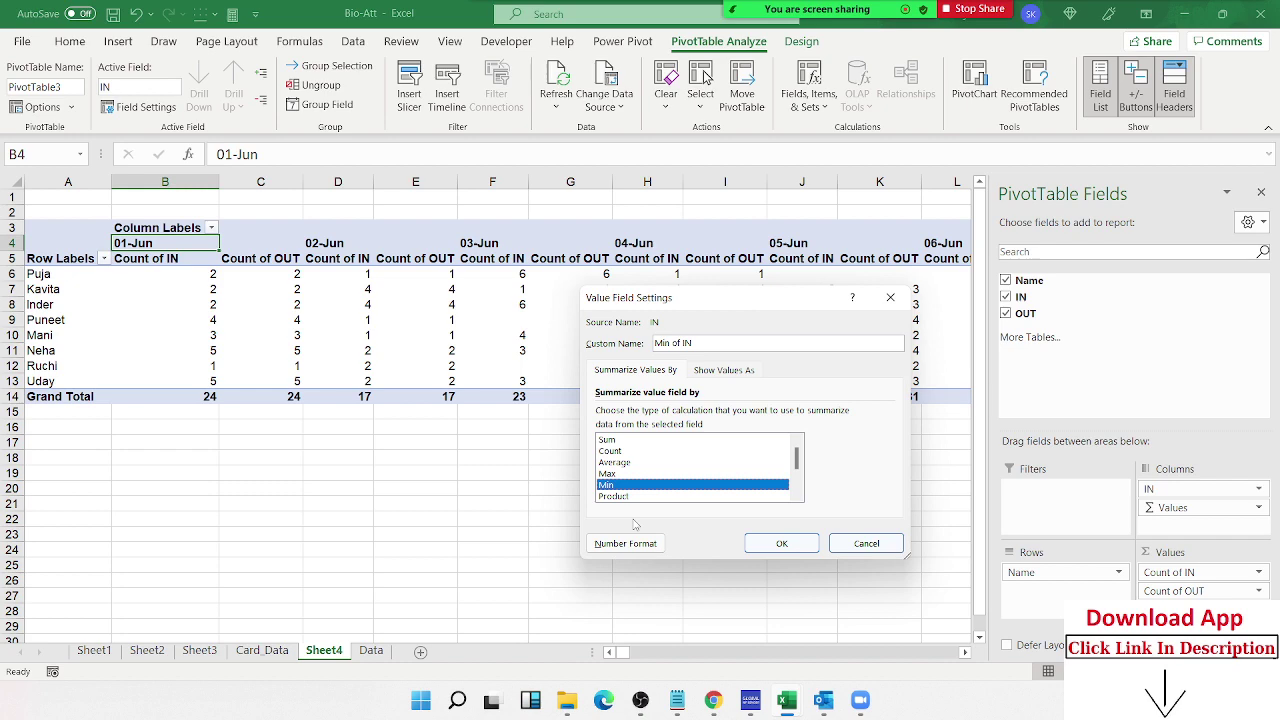
{"action": "left_click", "coordinate": [779, 545]}
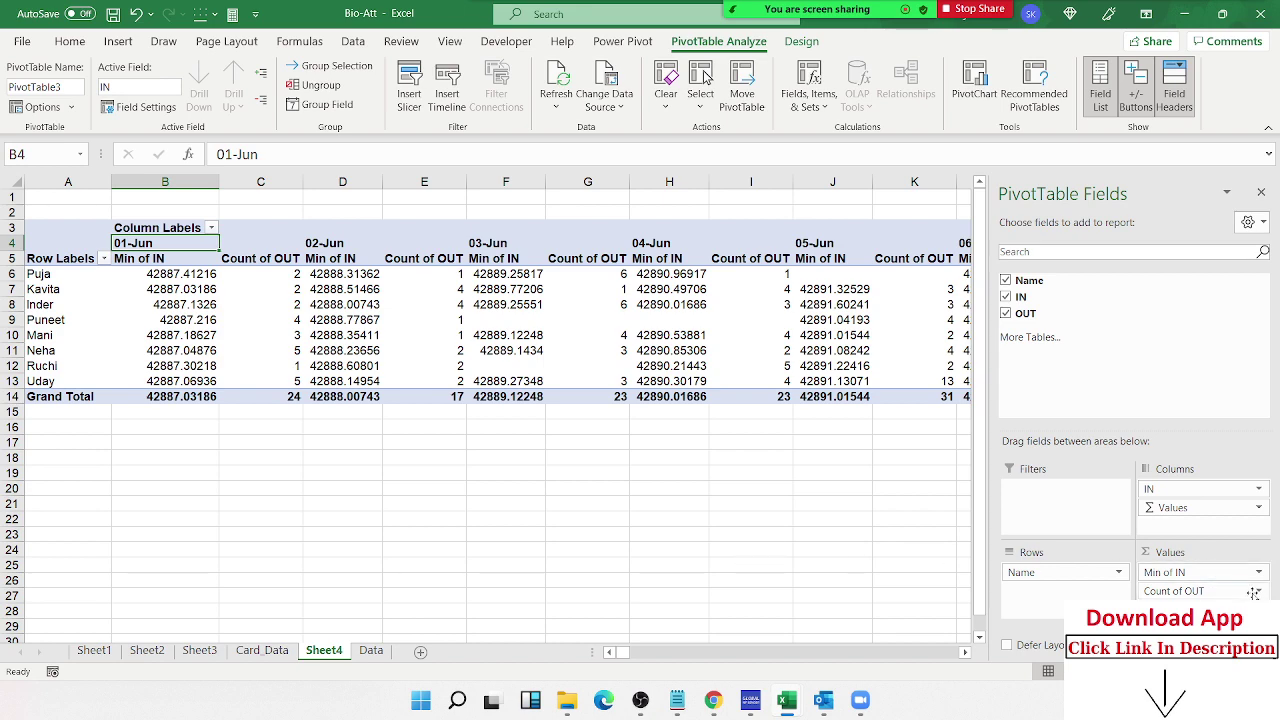
{"action": "left_click", "coordinate": [1245, 591]}
{"action": "left_click", "coordinate": [1203, 572]}
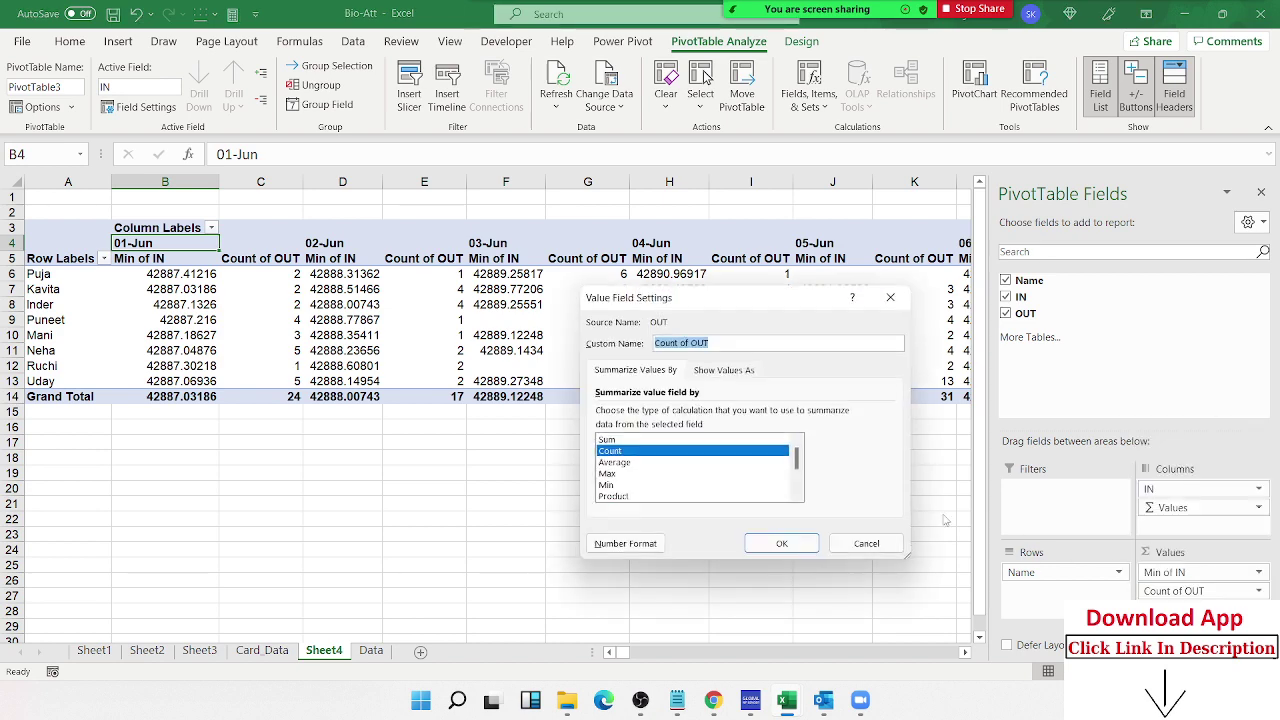
{"action": "left_click", "coordinate": [617, 474]}
{"action": "left_click", "coordinate": [772, 543]}
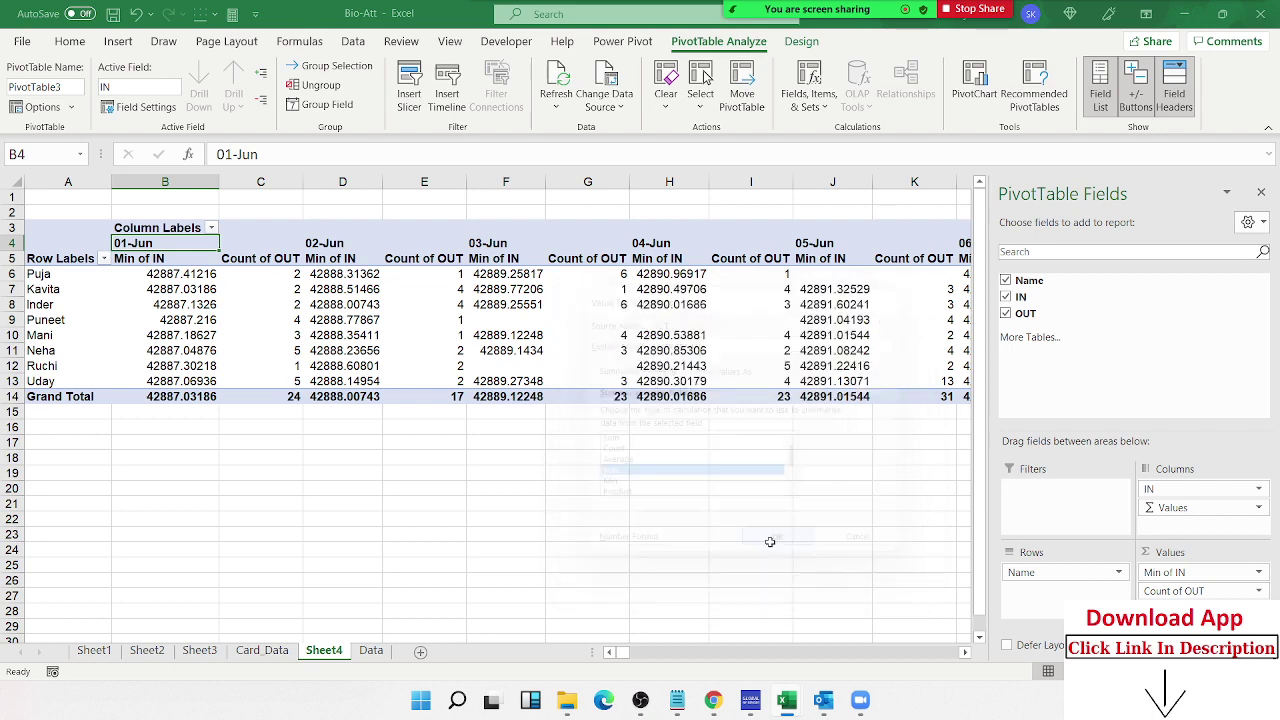
Step: Close the PivotTable Fields pane and check the serial numbers behind pivot cells
{"action": "left_click", "coordinate": [1261, 192]}
{"action": "left_click", "coordinate": [686, 305]}
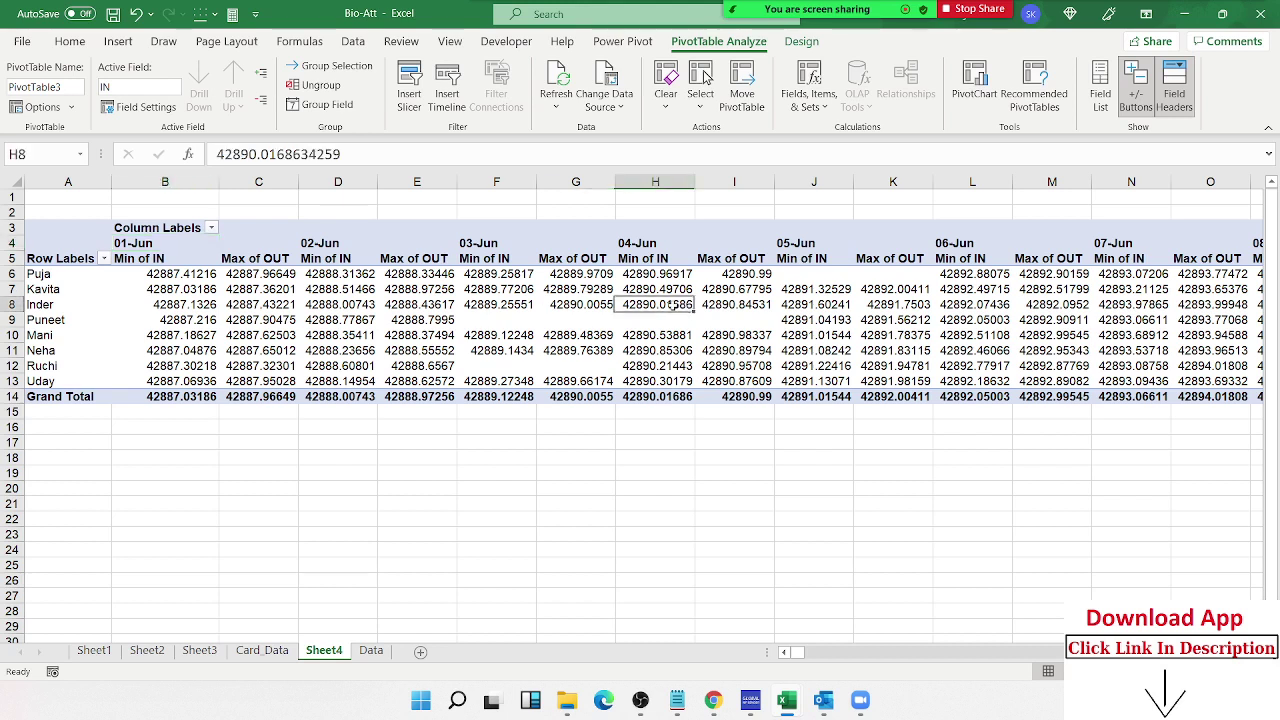
{"action": "left_click", "coordinate": [830, 364]}
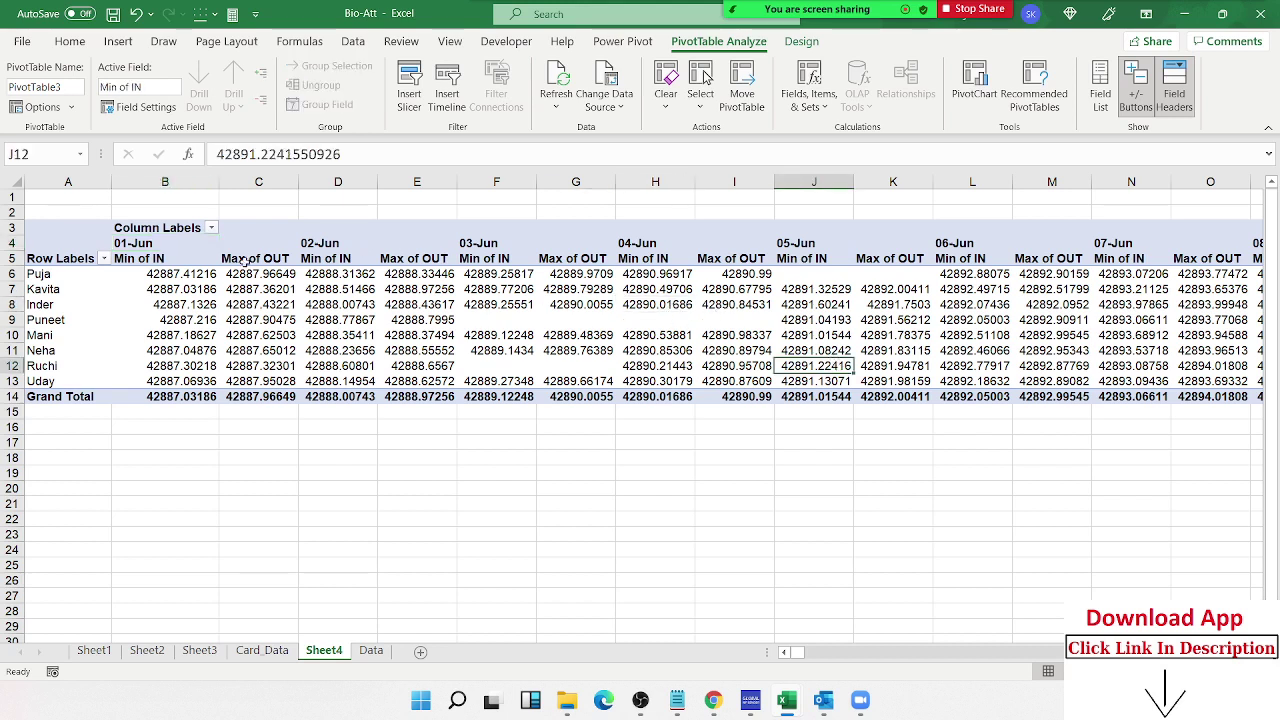
Step: Select every person's daily Min of IN and Max of OUT values, excluding the total columns
{"action": "left_click", "coordinate": [193, 275]}
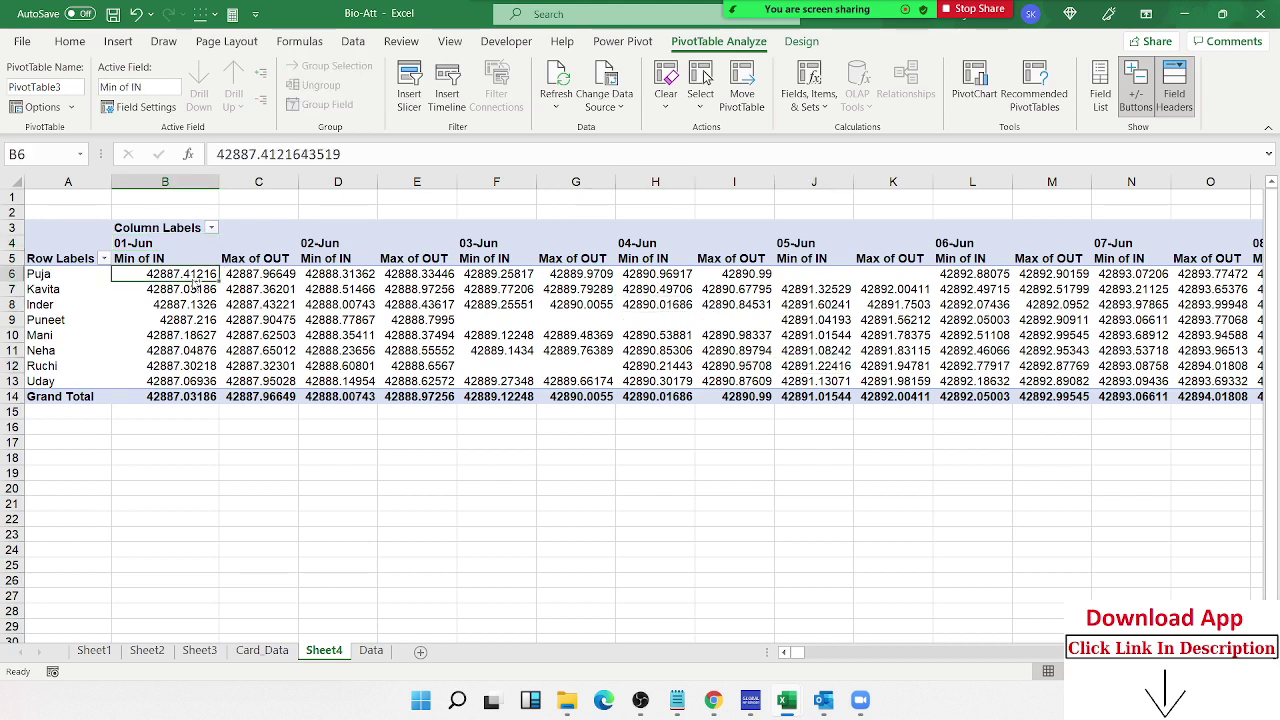
{"action": "key", "text": "ctrl+shift+Right"}
{"action": "key", "text": "ctrl+shift+Right"}
{"action": "key", "text": "ctrl+shift+Right"}
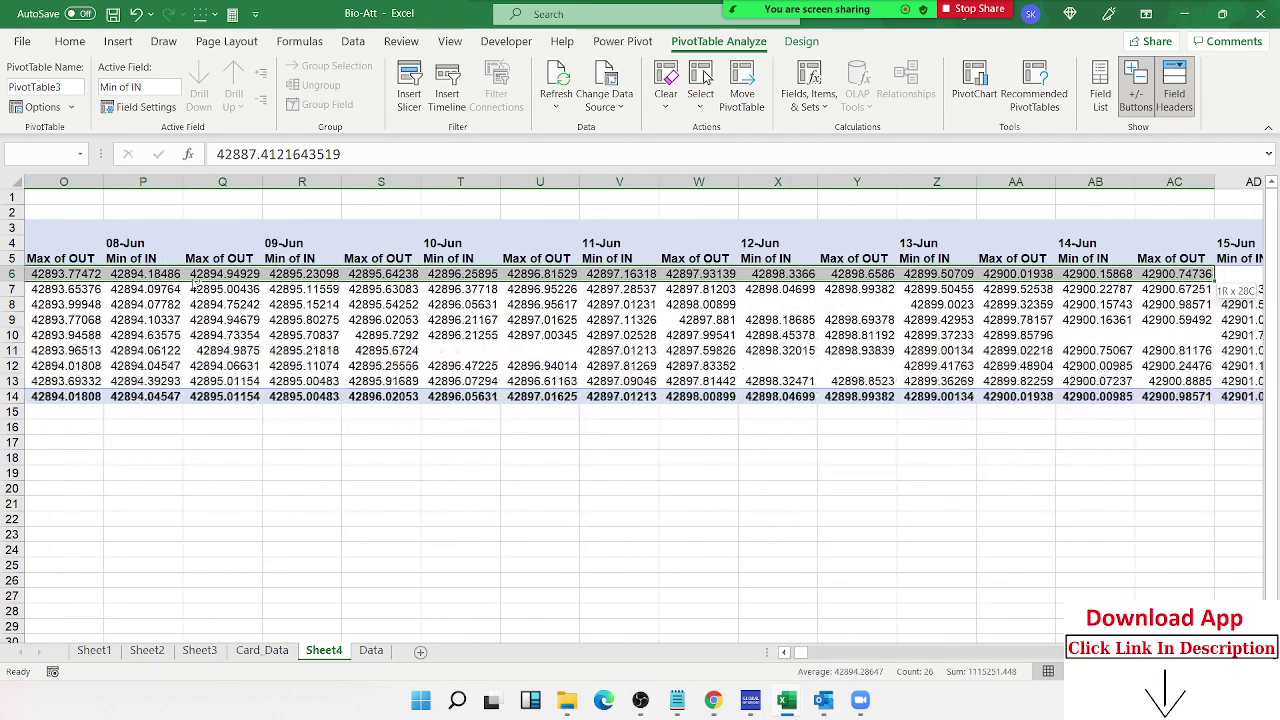
{"action": "key", "text": "ctrl+shift+Right"}
{"action": "key", "text": "ctrl+shift+Right"}
{"action": "key", "text": "ctrl+shift+Left"}
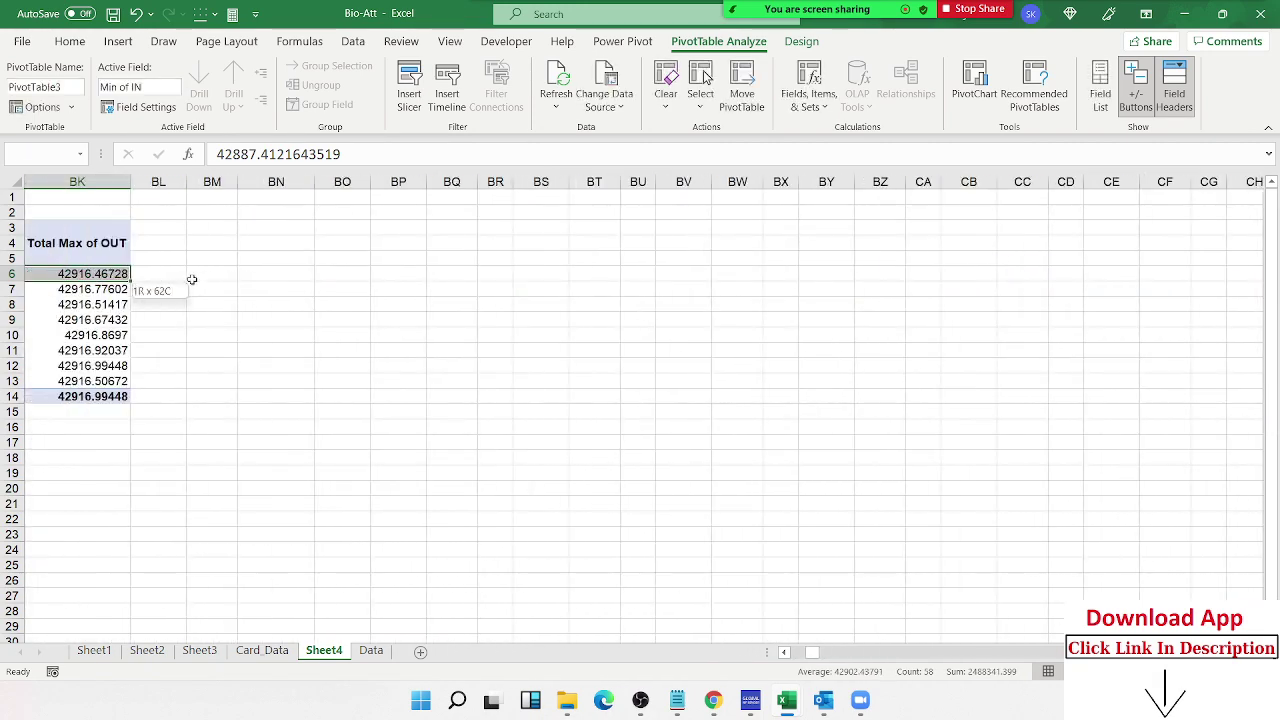
{"action": "key", "text": "shift+Left"}
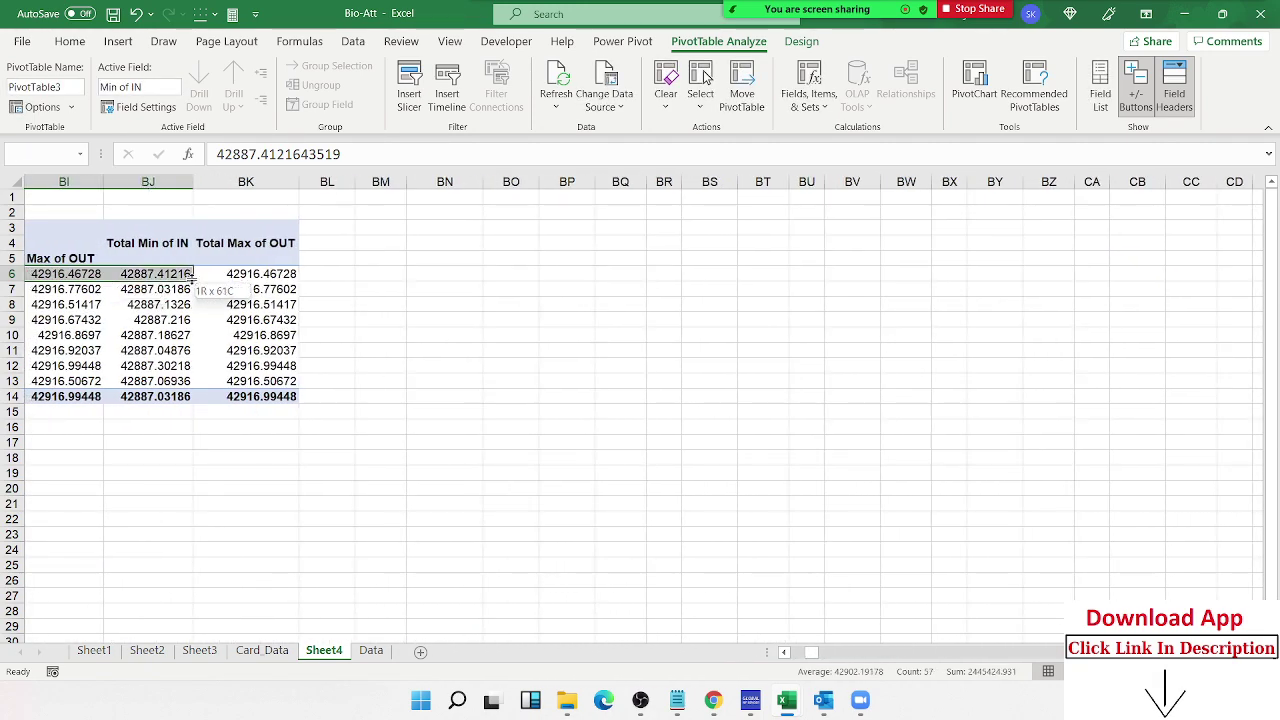
{"action": "key", "text": "shift+Left"}
{"action": "key", "text": "shift+Down"}
{"action": "key", "text": "shift+Down"}
{"action": "key", "text": "shift+Down"}
{"action": "key", "text": "shift+Down"}
{"action": "key", "text": "shift+Down"}
{"action": "key", "text": "shift+Down"}
{"action": "key", "text": "shift+Down"}
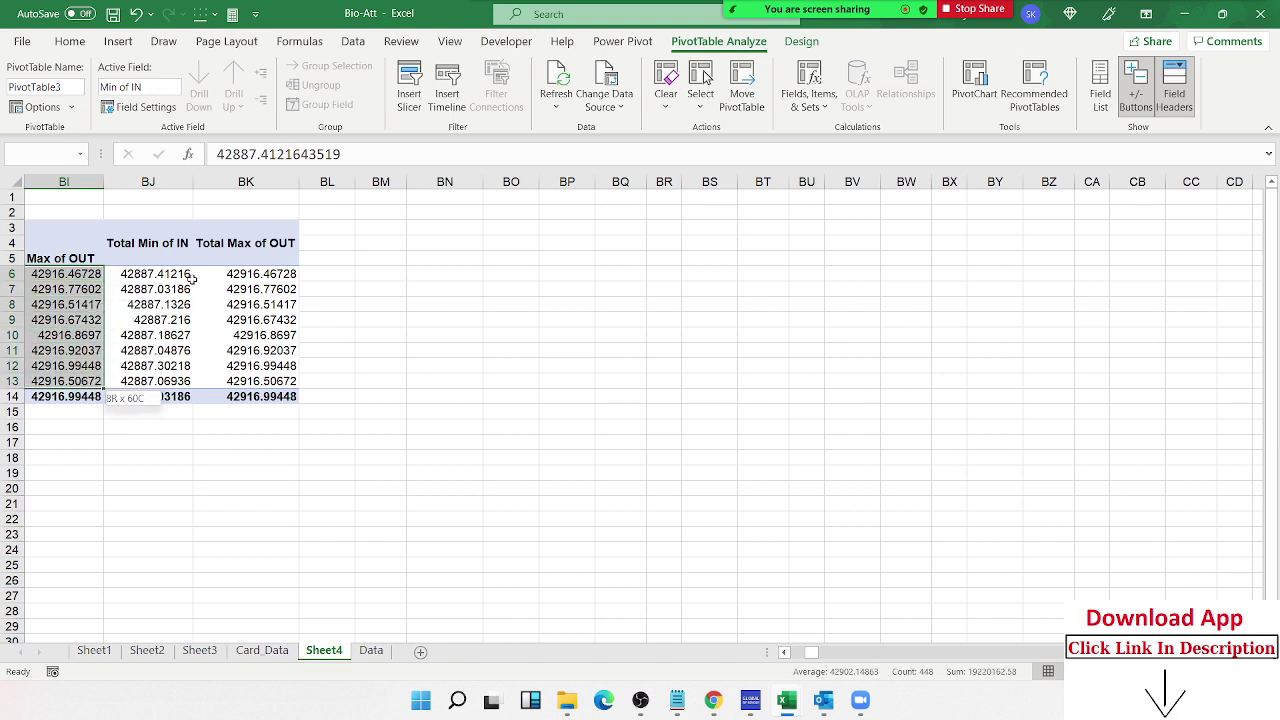
Step: Apply the Time format 1:30 PM to the selected pivot values
{"action": "right_click", "coordinate": [38, 318]}
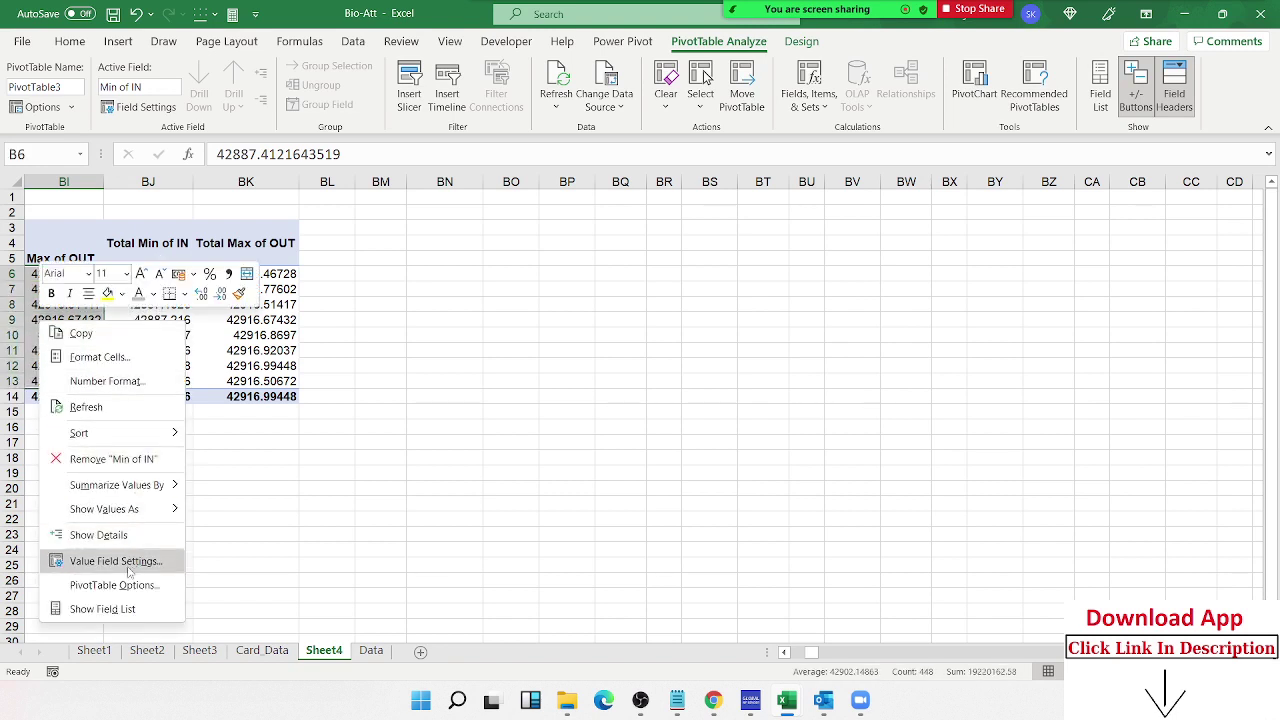
{"action": "left_click", "coordinate": [128, 366]}
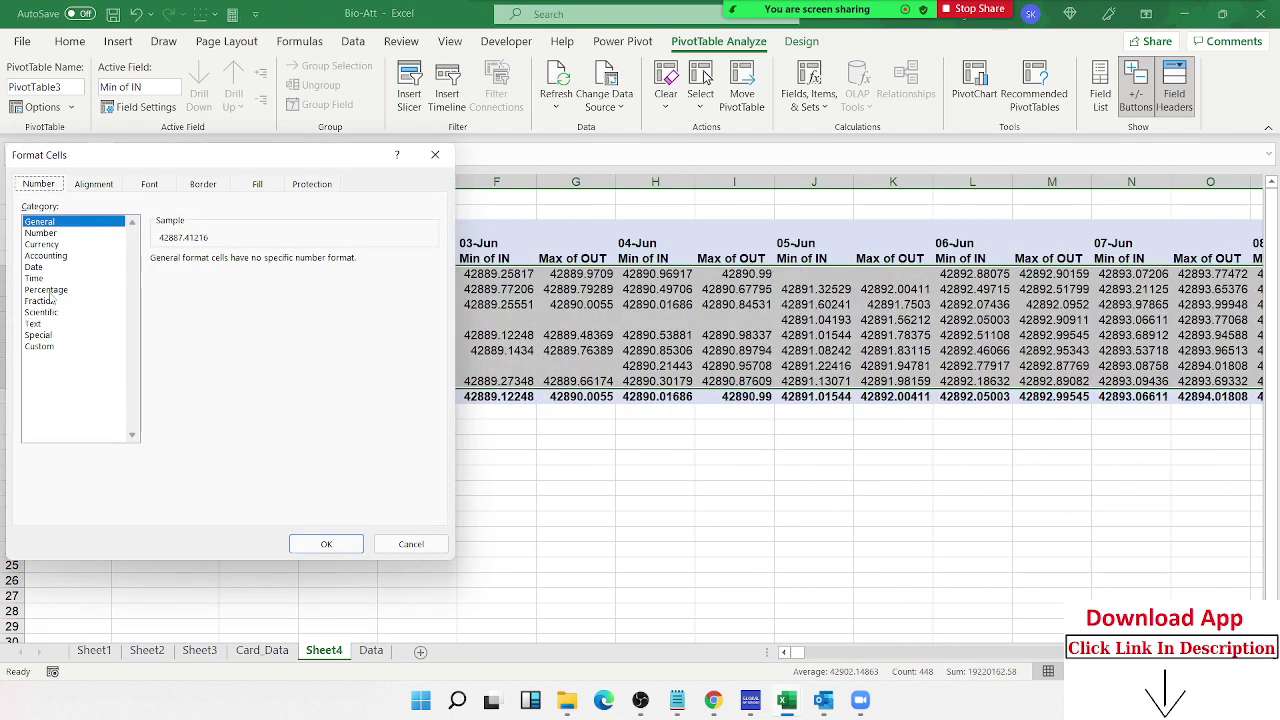
{"action": "left_click", "coordinate": [36, 278]}
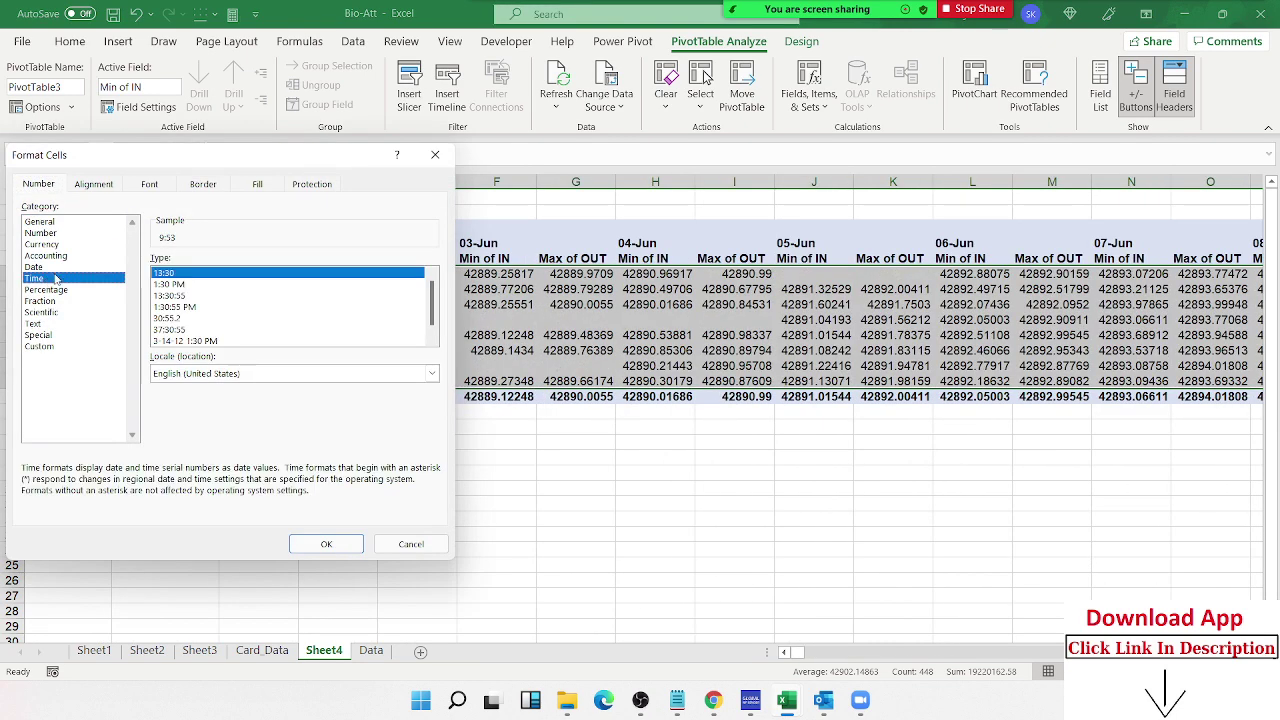
{"action": "left_click", "coordinate": [176, 285]}
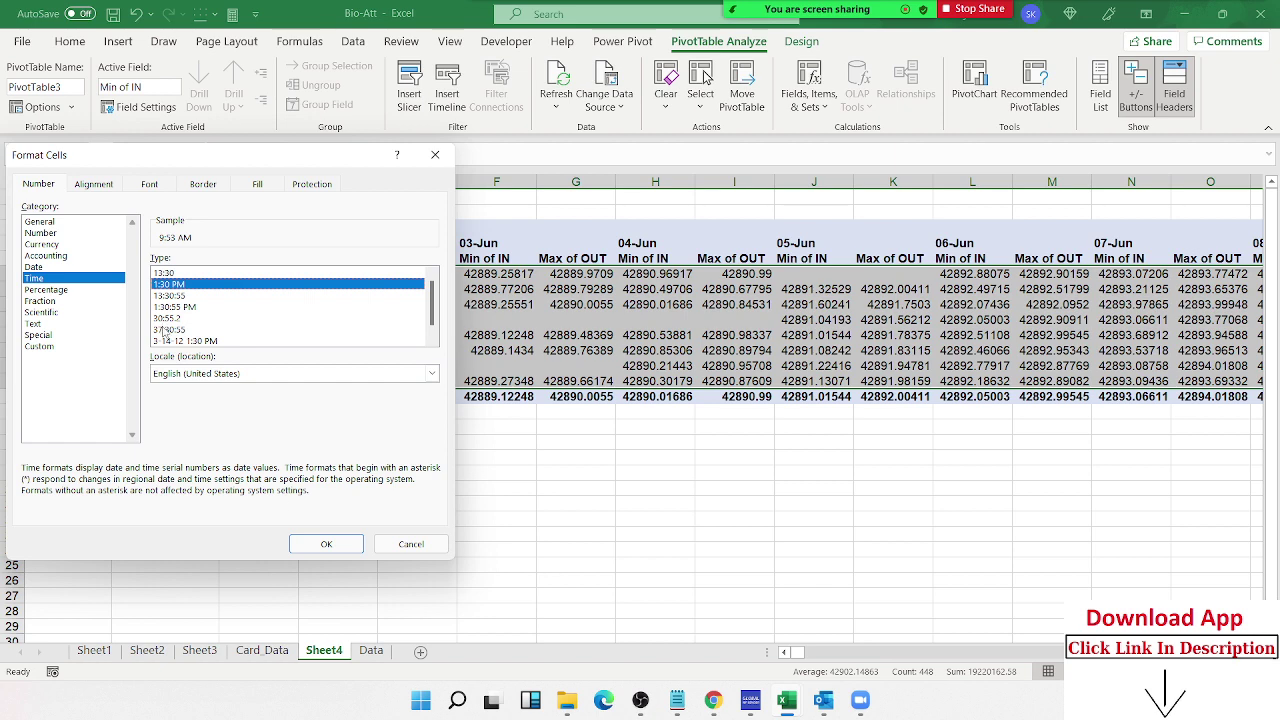
{"action": "left_click", "coordinate": [327, 543]}
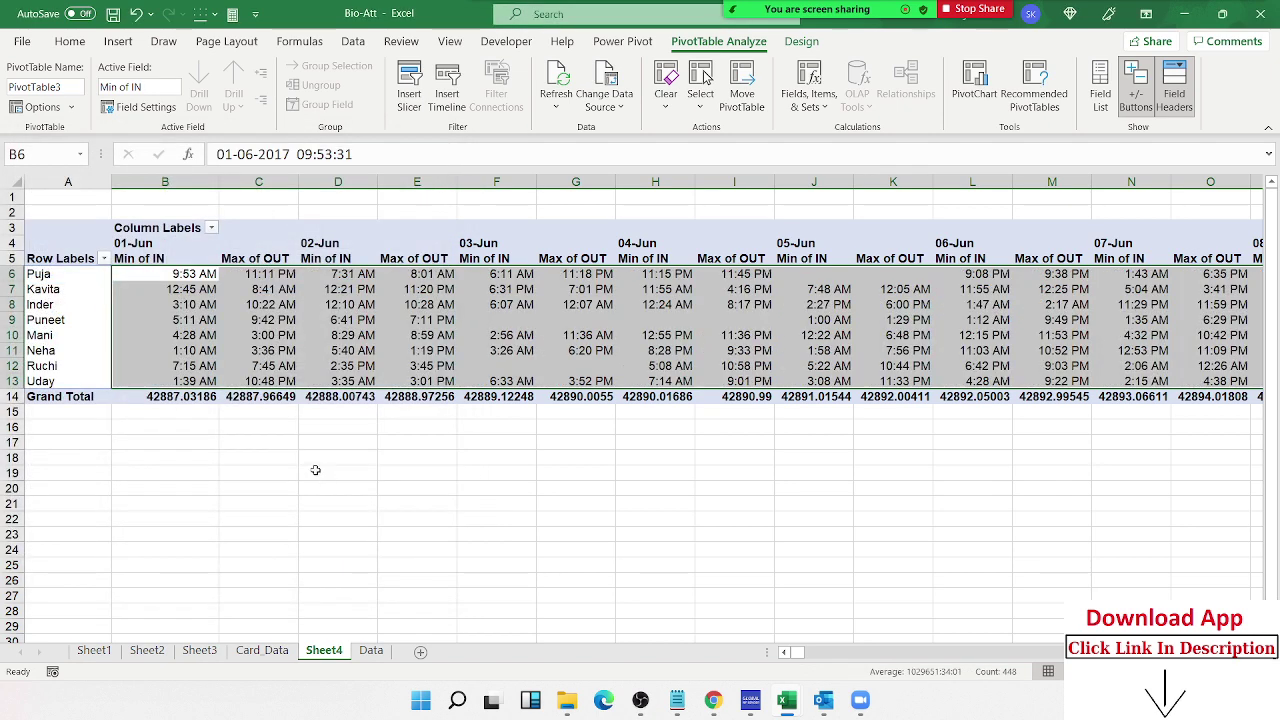
Step: Rename the Min of IN value header to 'IN'
{"action": "left_click", "coordinate": [292, 334]}
{"action": "left_click", "coordinate": [136, 259]}
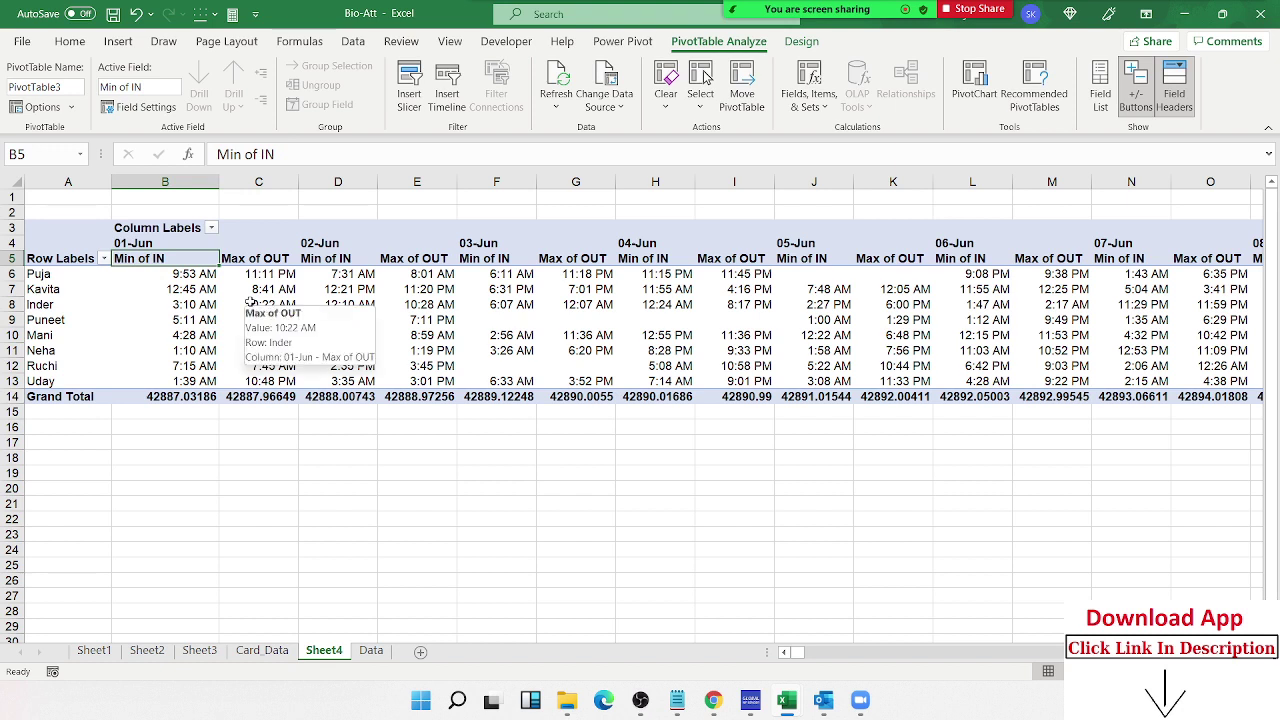
{"action": "type", "text": "IN"}
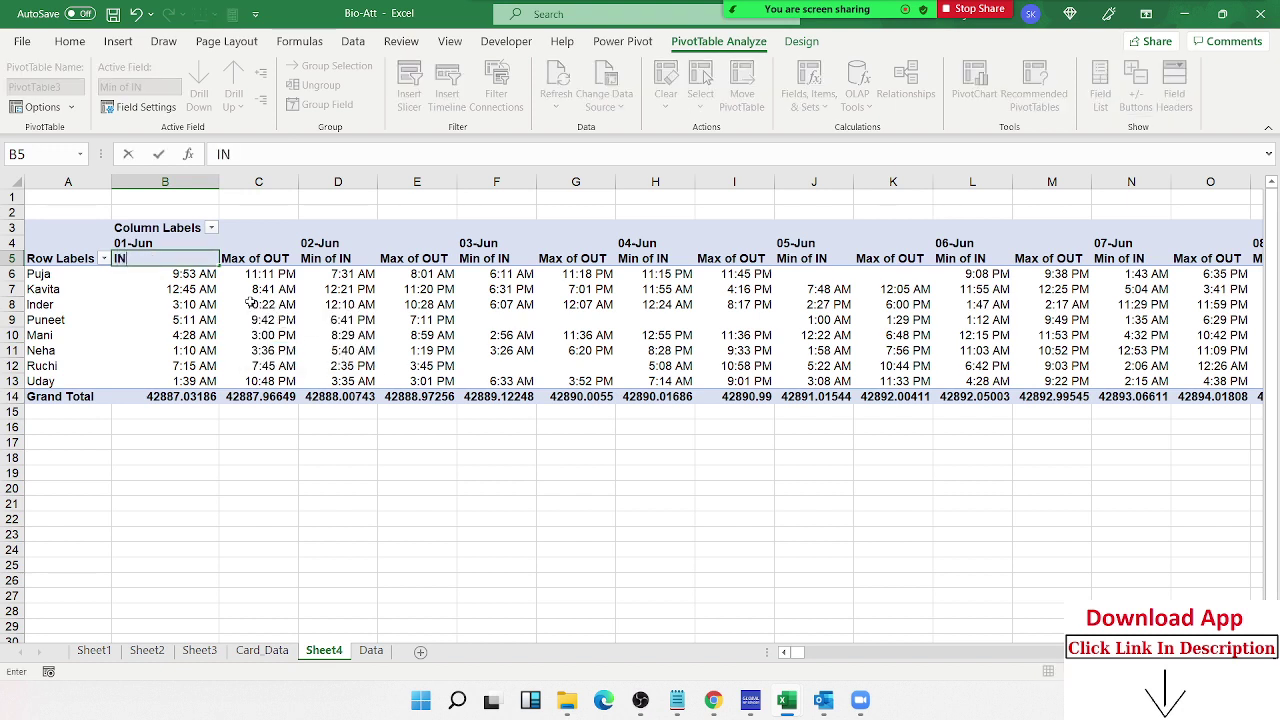
{"action": "key", "text": "Return"}
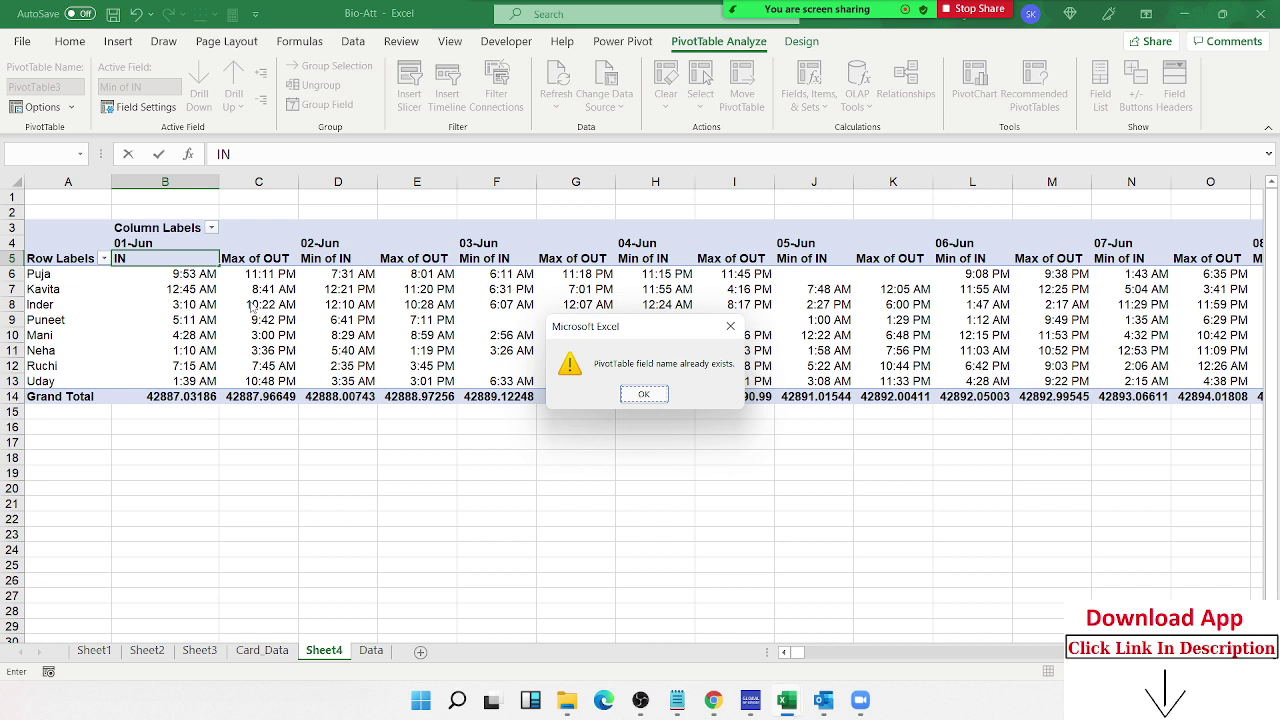
{"action": "key", "text": "Return"}
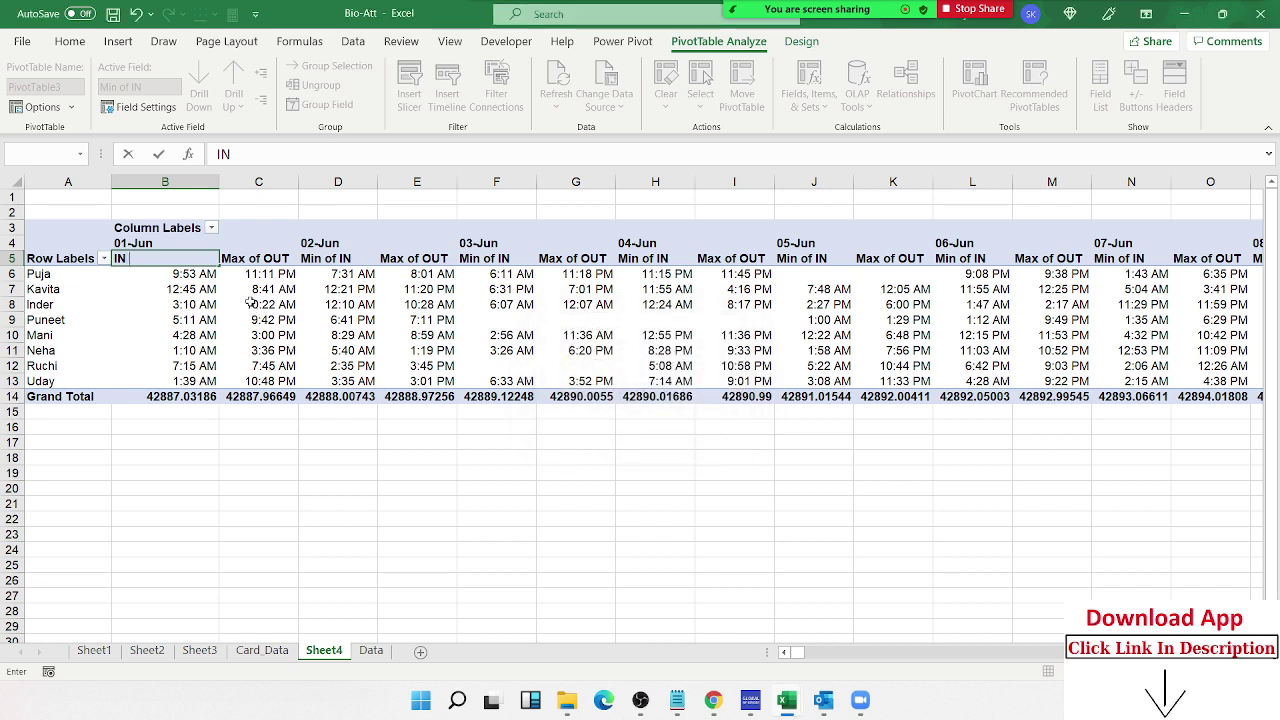
{"action": "key", "text": "Return"}
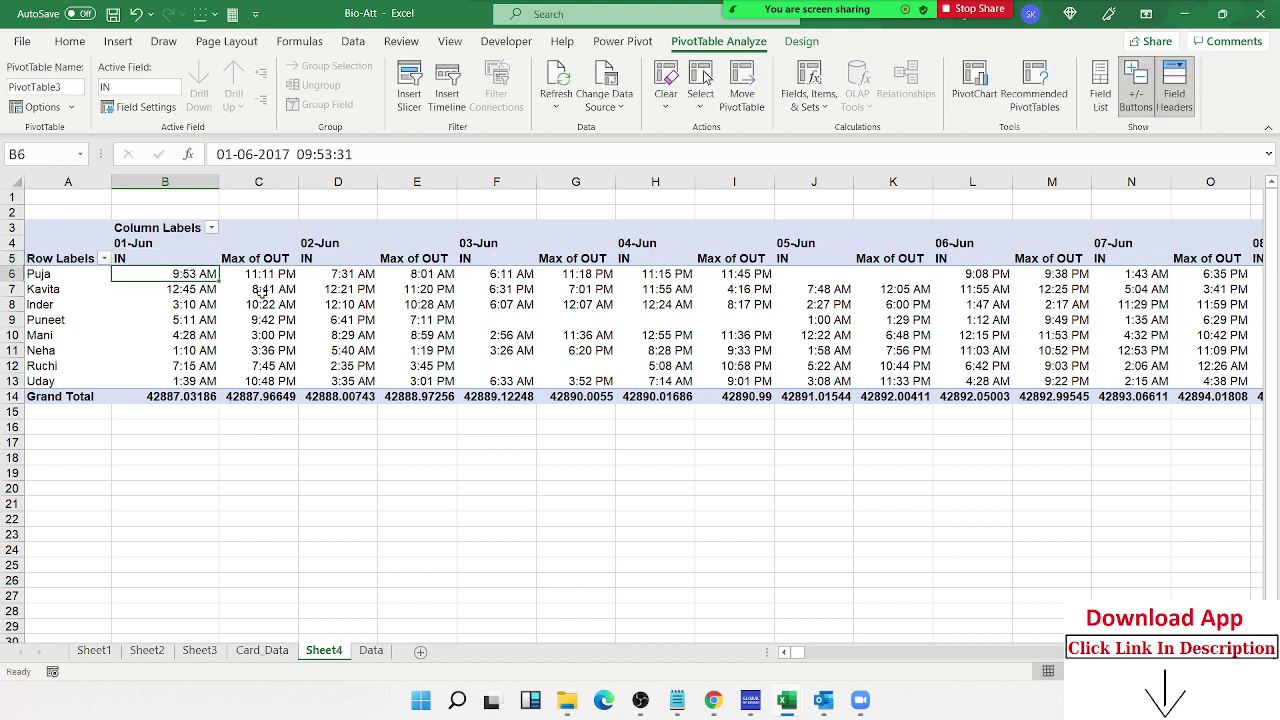
Step: Rename the Max of OUT value header to 'Out'
{"action": "left_click", "coordinate": [248, 258]}
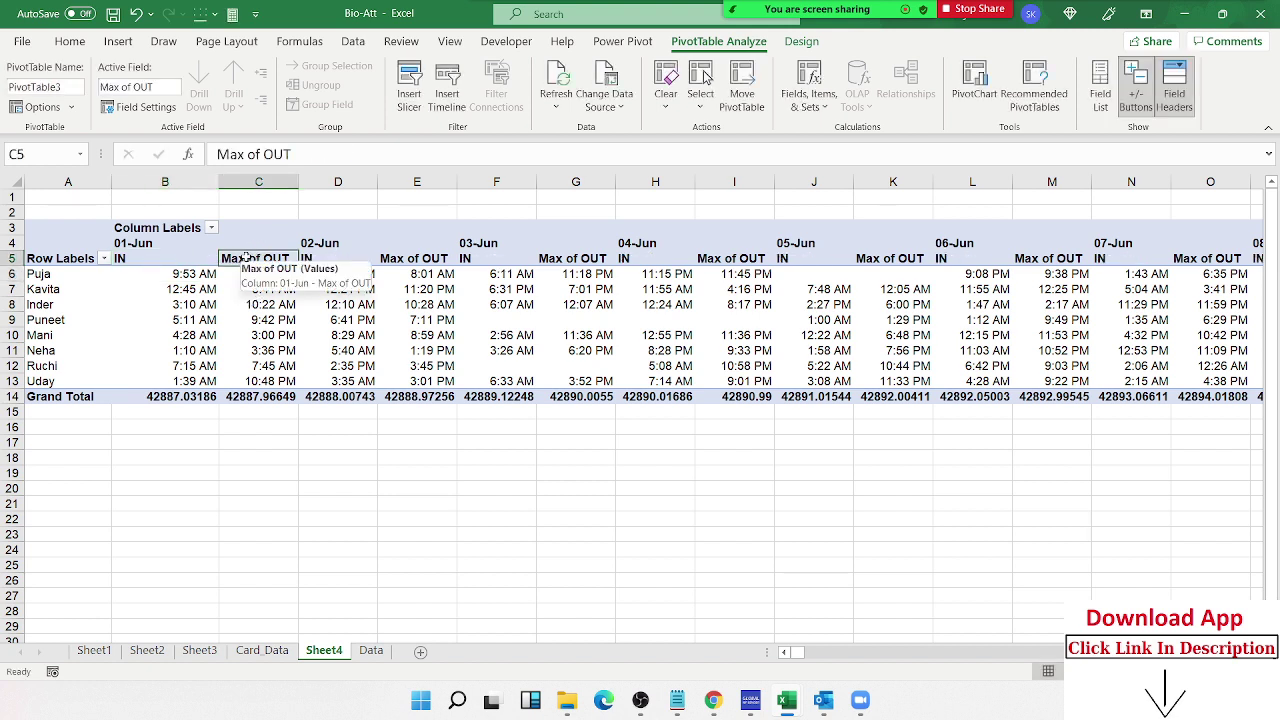
{"action": "type", "text": "Out"}
{"action": "key", "text": "Return"}
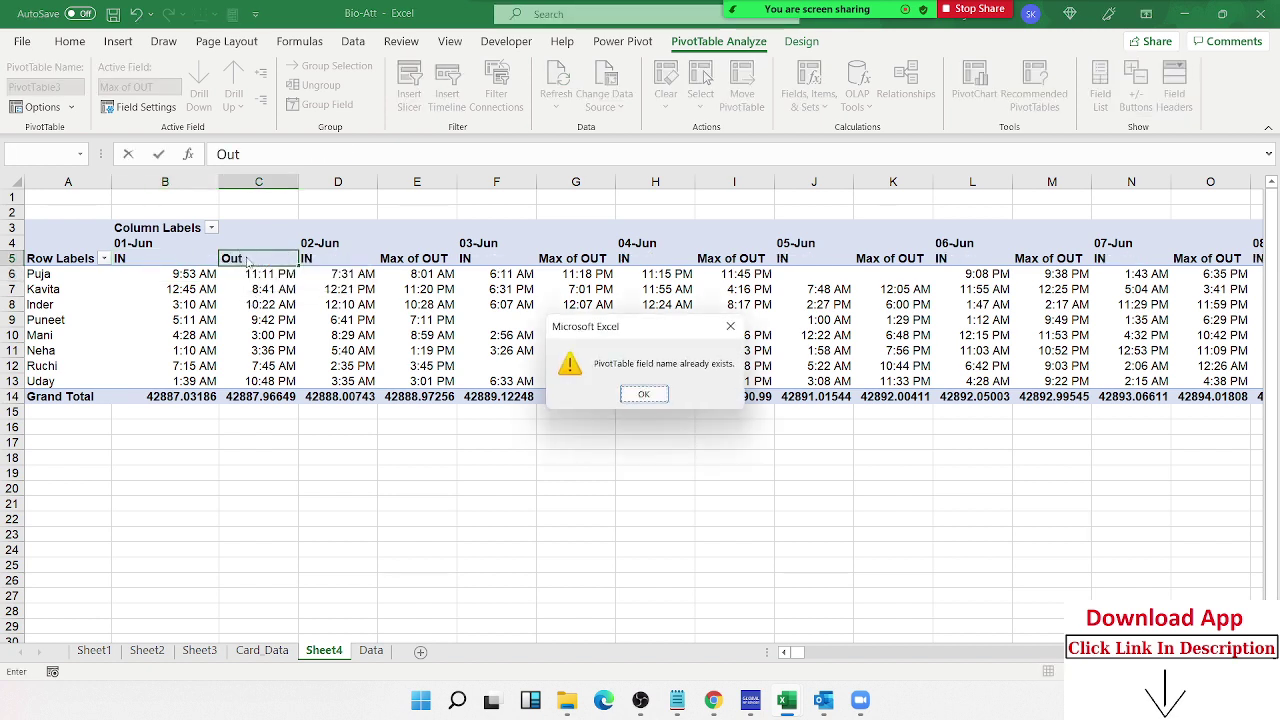
{"action": "key", "text": "Return"}
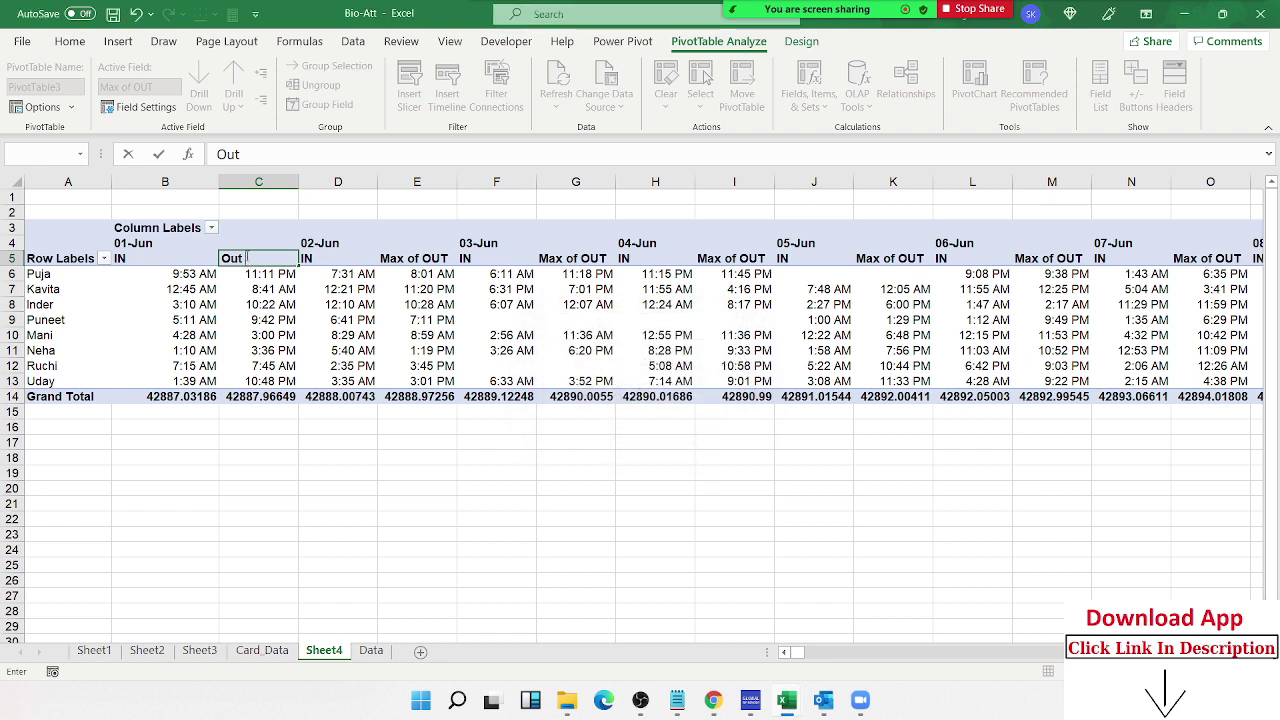
{"action": "key", "text": "Return"}
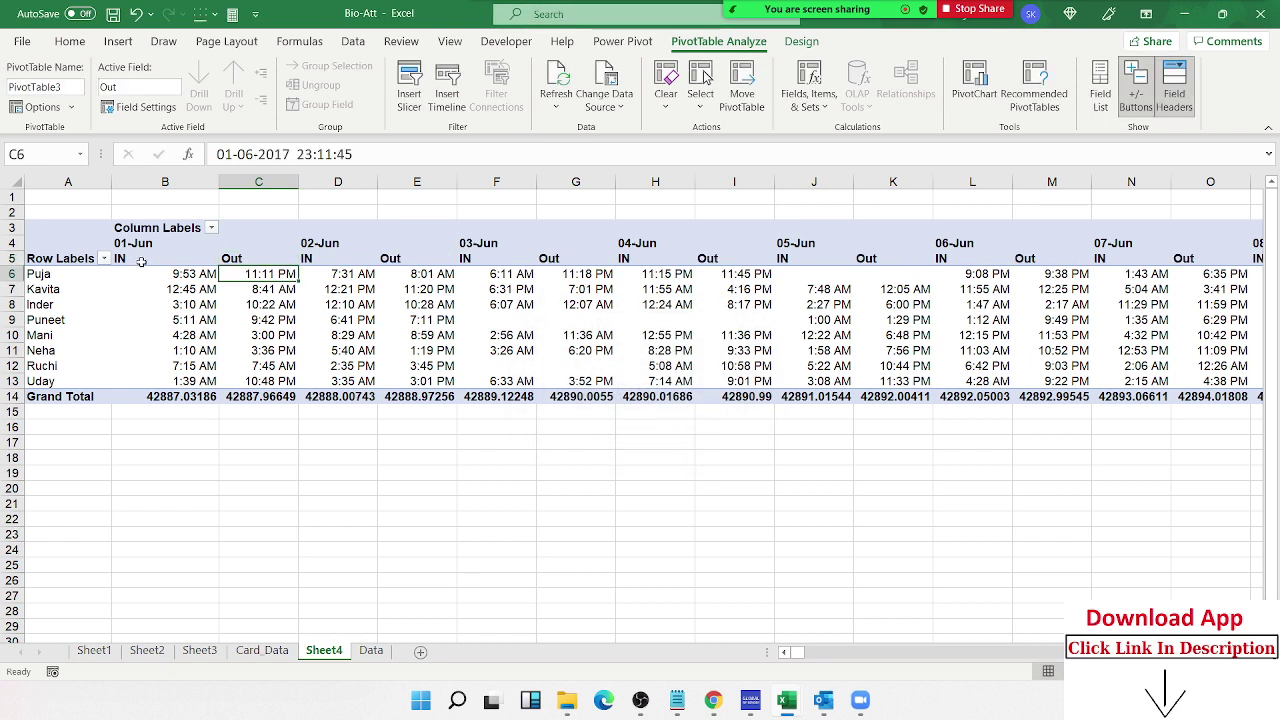
Step: In PivotTable Options, enable Merge and center cells with labels and show 'A' for empty cells
{"action": "right_click", "coordinate": [198, 306]}
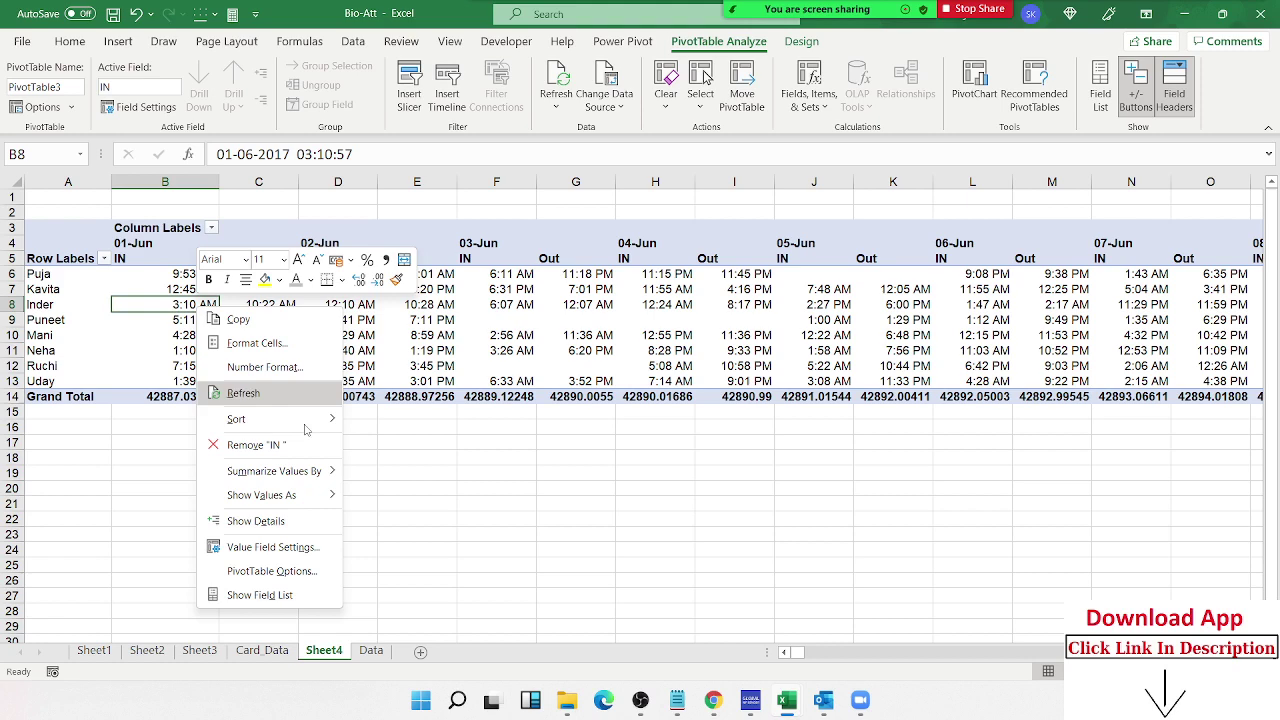
{"action": "left_click", "coordinate": [262, 571]}
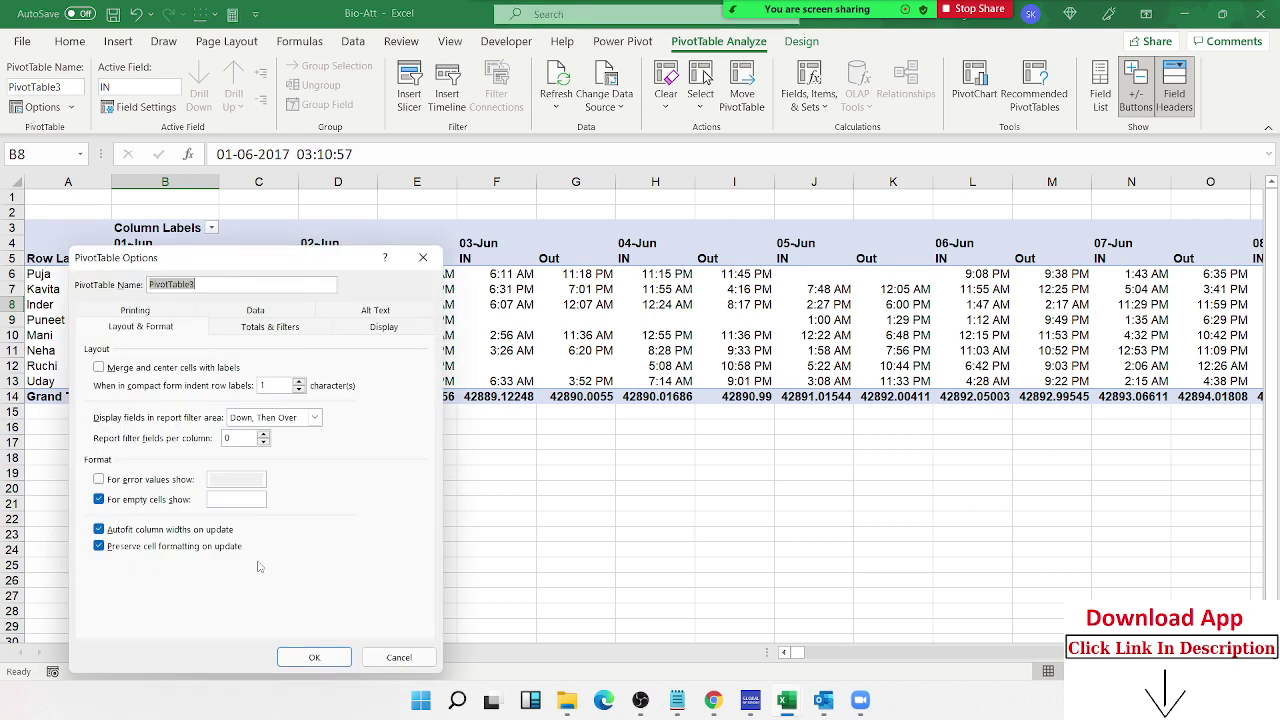
{"action": "left_click", "coordinate": [141, 369]}
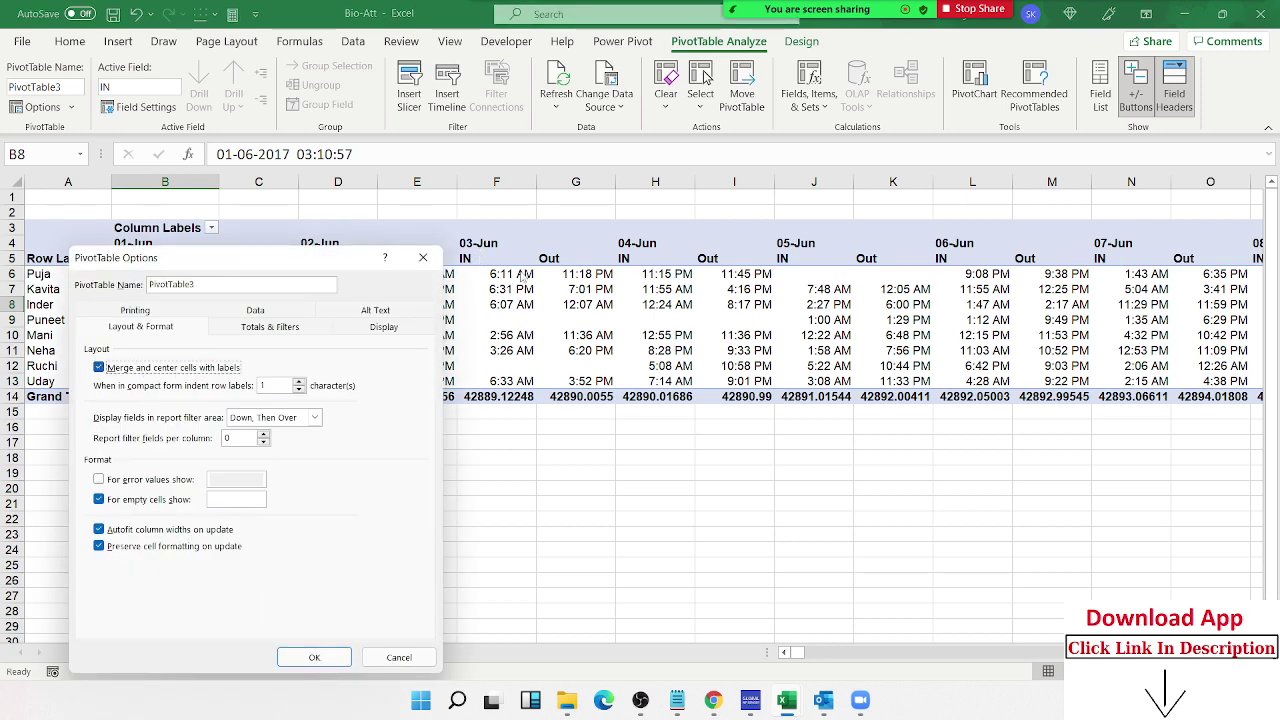
{"action": "left_click", "coordinate": [229, 500]}
{"action": "type", "text": "A"}
{"action": "left_click", "coordinate": [345, 662]}
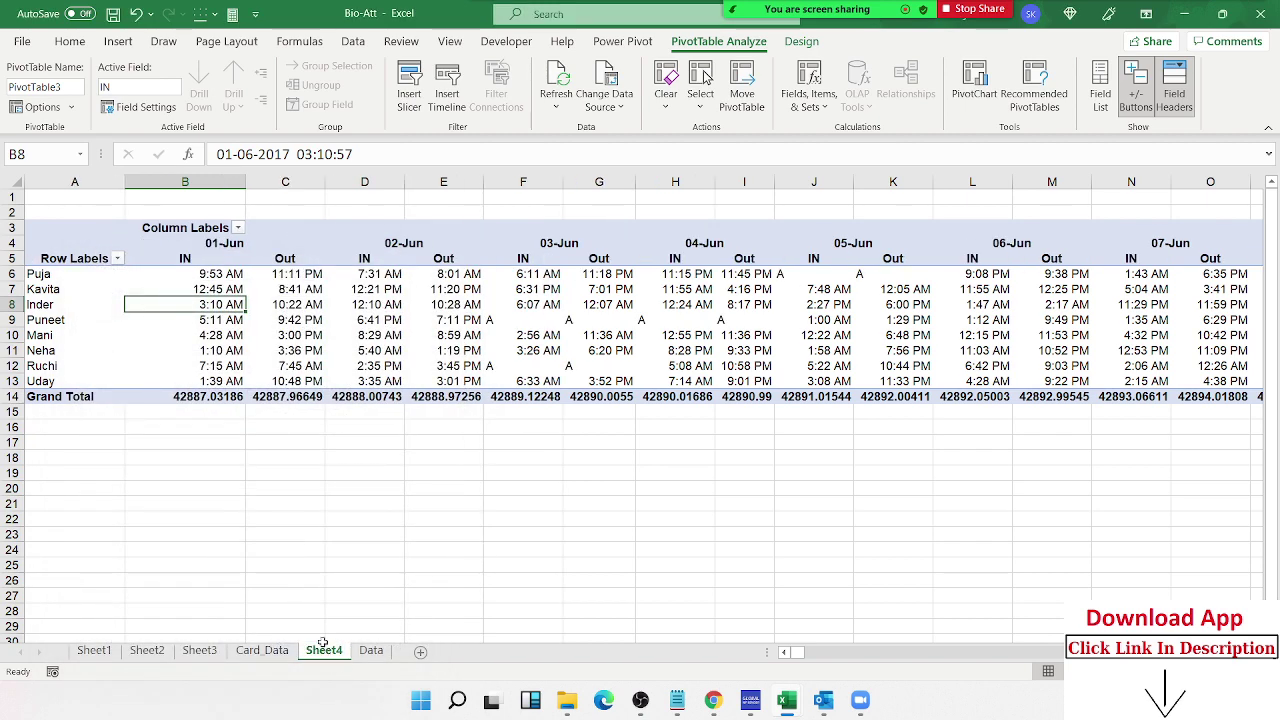
Step: Replace the pivot's 'Row Labels' header with 'Name' and 'Column Labels' with 'Date'
{"action": "left_click", "coordinate": [70, 262]}
{"action": "type", "text": "Name"}
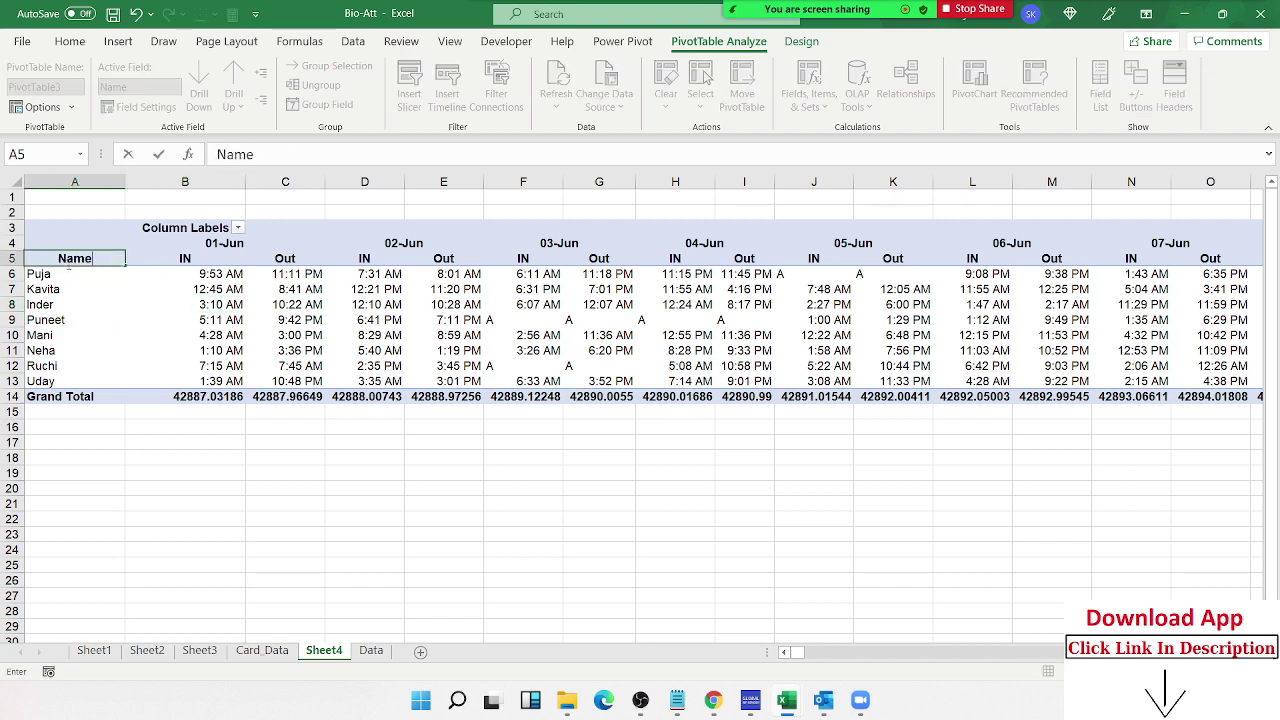
{"action": "key", "text": "Up"}
{"action": "key", "text": "Up"}
{"action": "key", "text": "Right"}
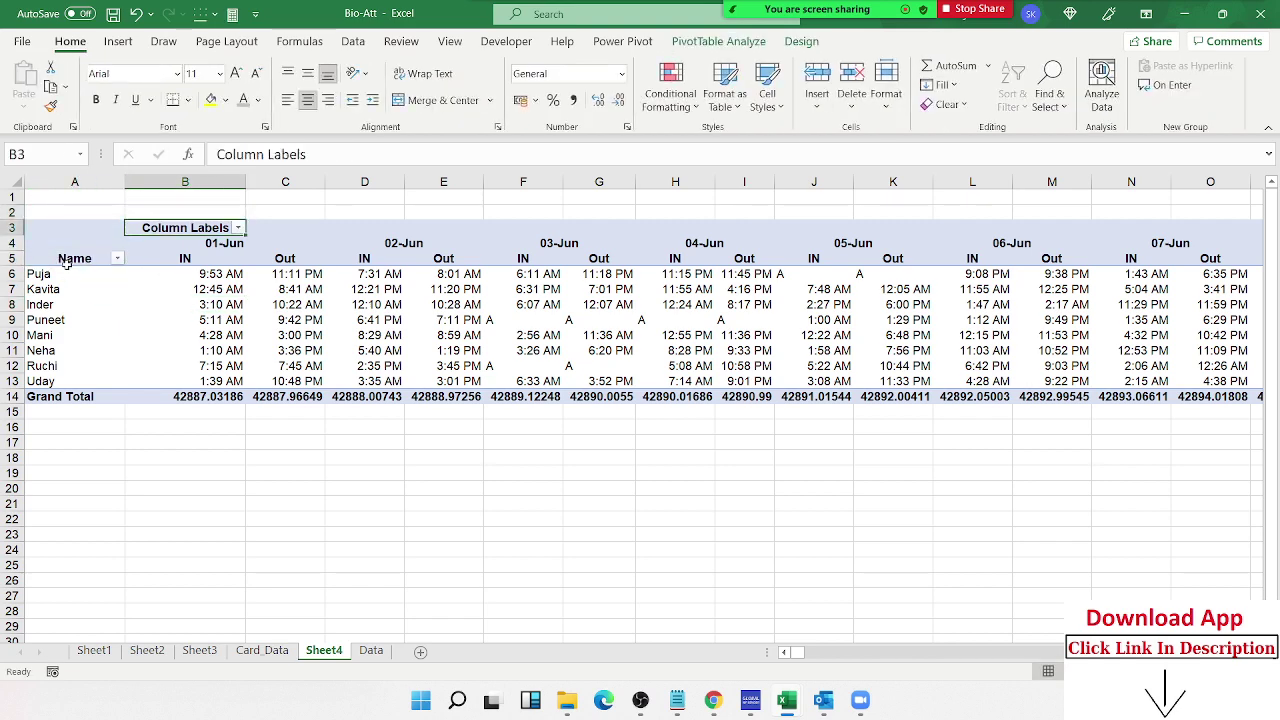
{"action": "type", "text": "Date"}
{"action": "key", "text": "Return"}
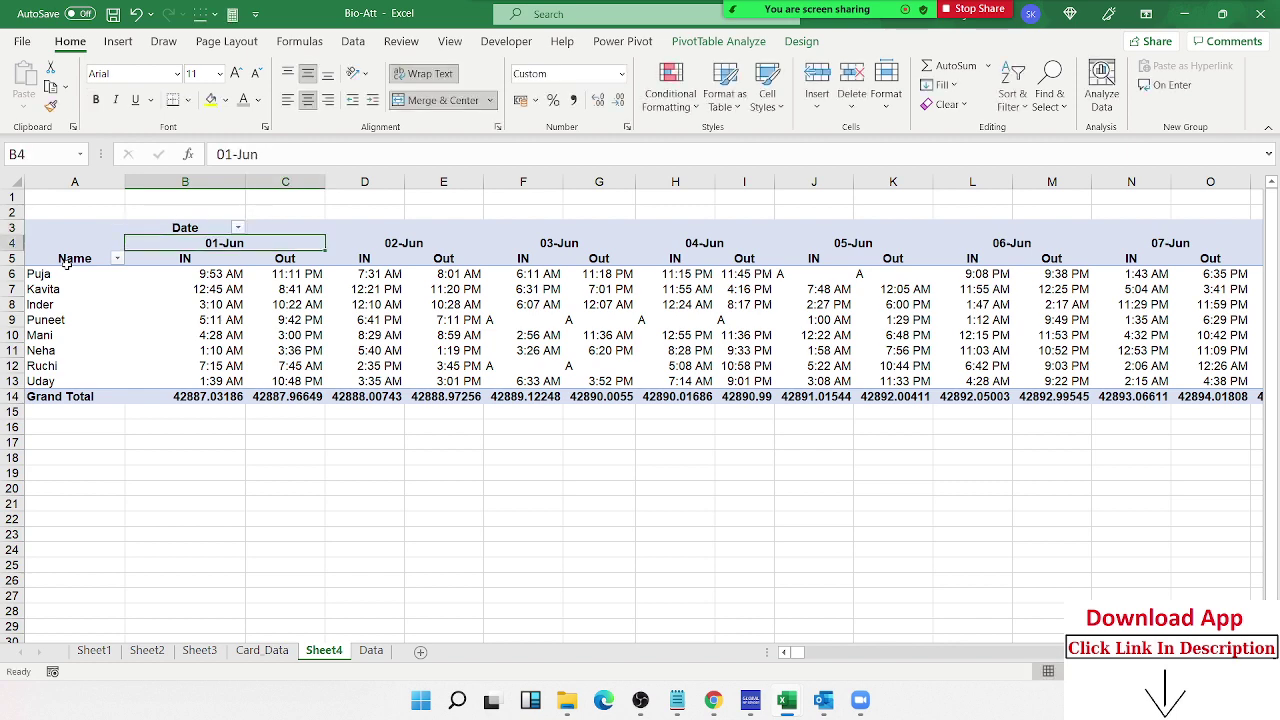
{"action": "key", "text": "Right"}
{"action": "key", "text": "Right"}
{"action": "key", "text": "Right"}
{"action": "key", "text": "Right"}
{"action": "key", "text": "Right"}
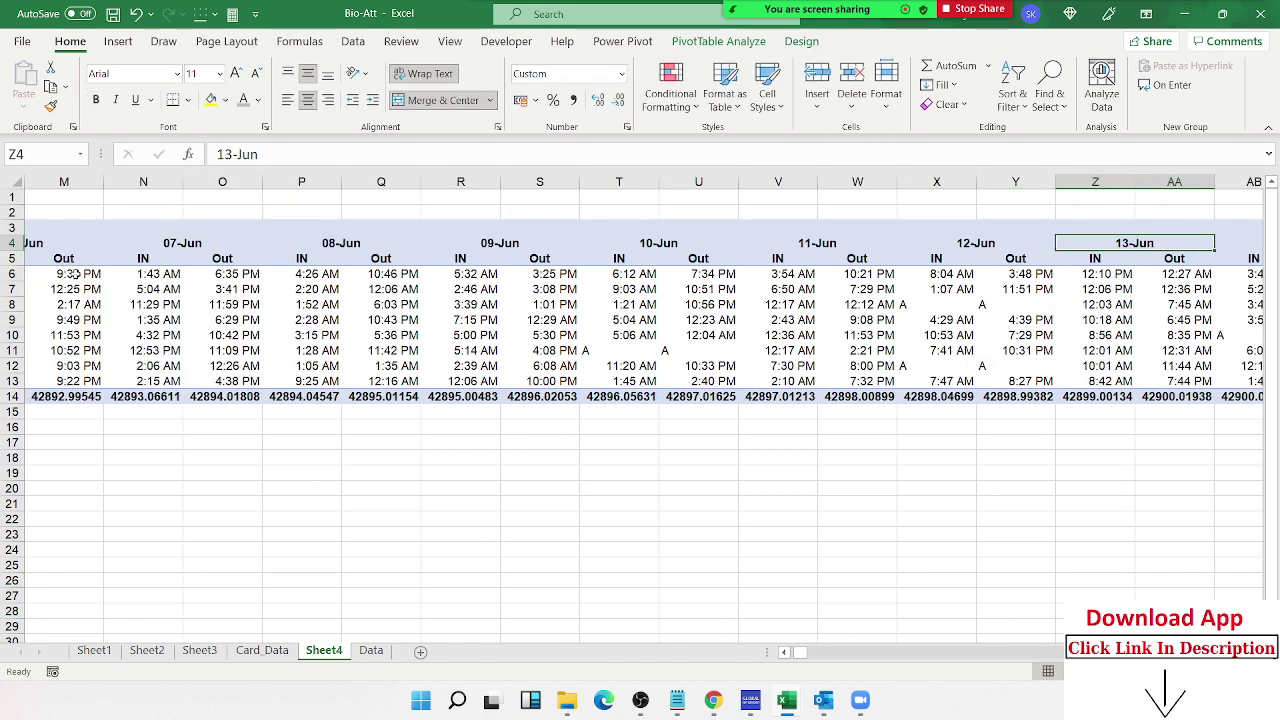
Step: In PivotTable Options, untick 'Use Custom Lists when sorting' on Totals & Filters
{"action": "right_click", "coordinate": [389, 335]}
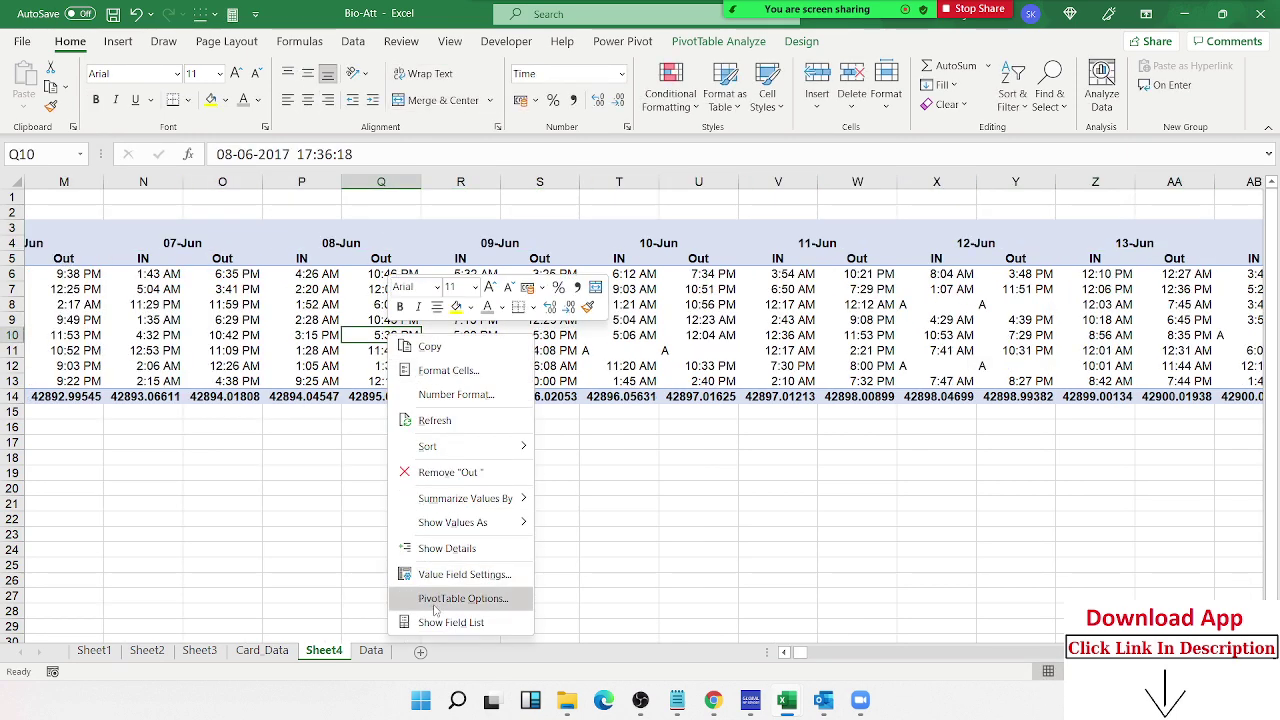
{"action": "left_click", "coordinate": [434, 604]}
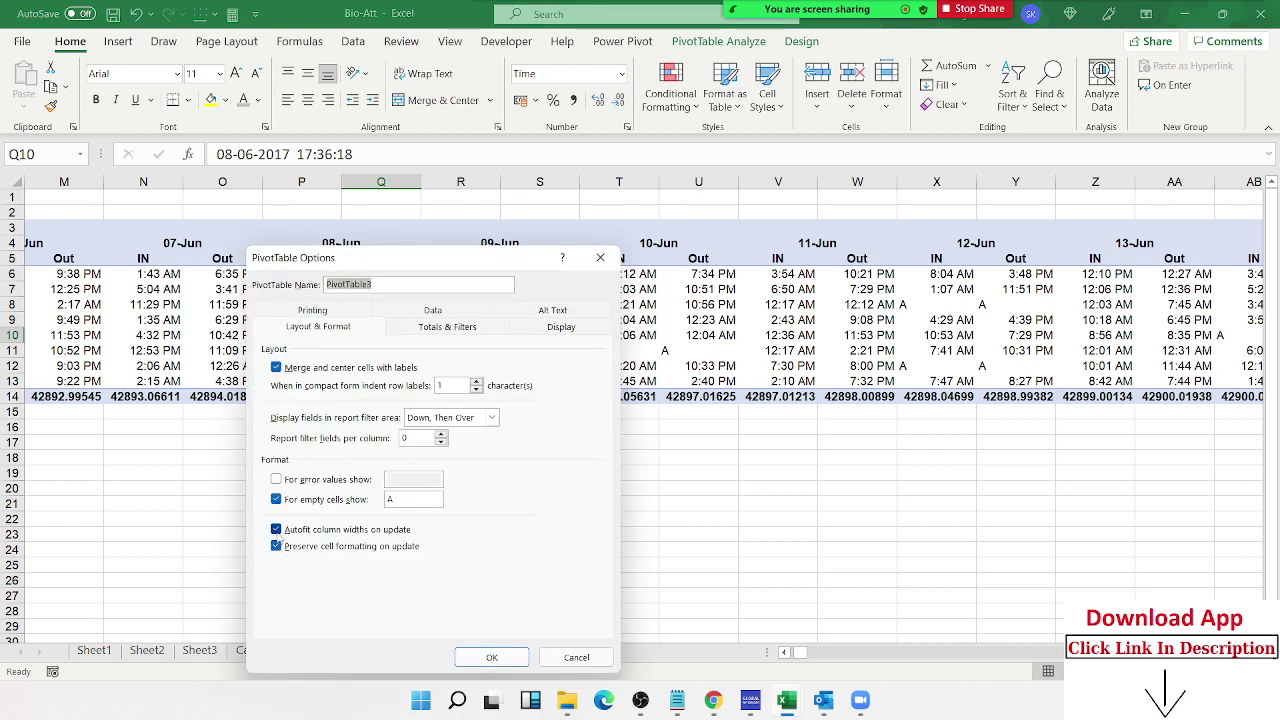
{"action": "left_click", "coordinate": [276, 529]}
{"action": "left_click", "coordinate": [276, 529]}
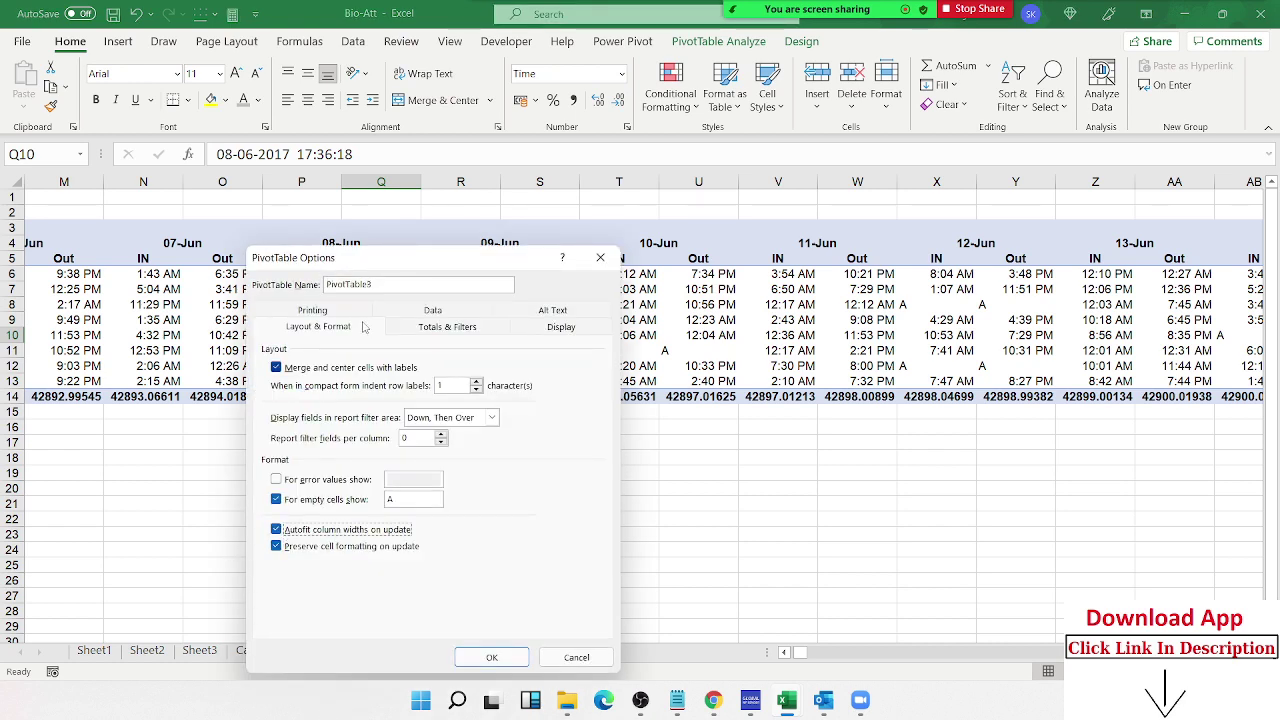
{"action": "left_click", "coordinate": [447, 327]}
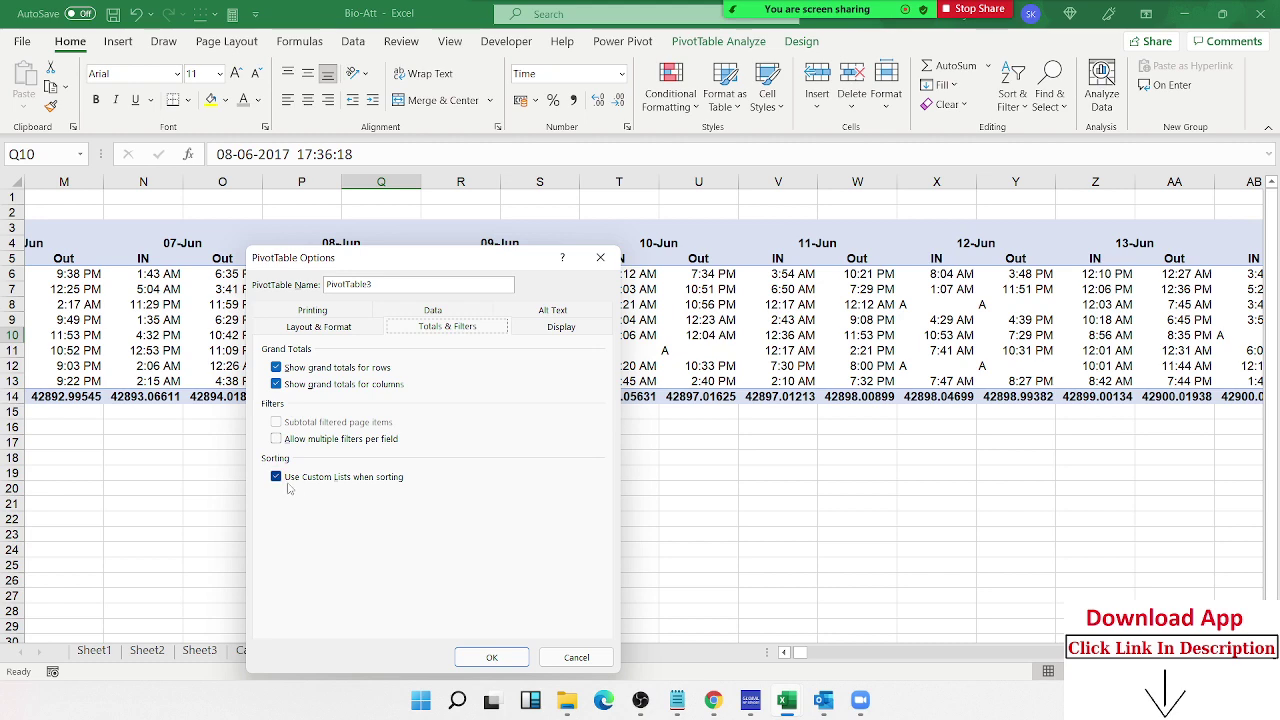
{"action": "left_click", "coordinate": [277, 477]}
{"action": "left_click", "coordinate": [502, 657]}
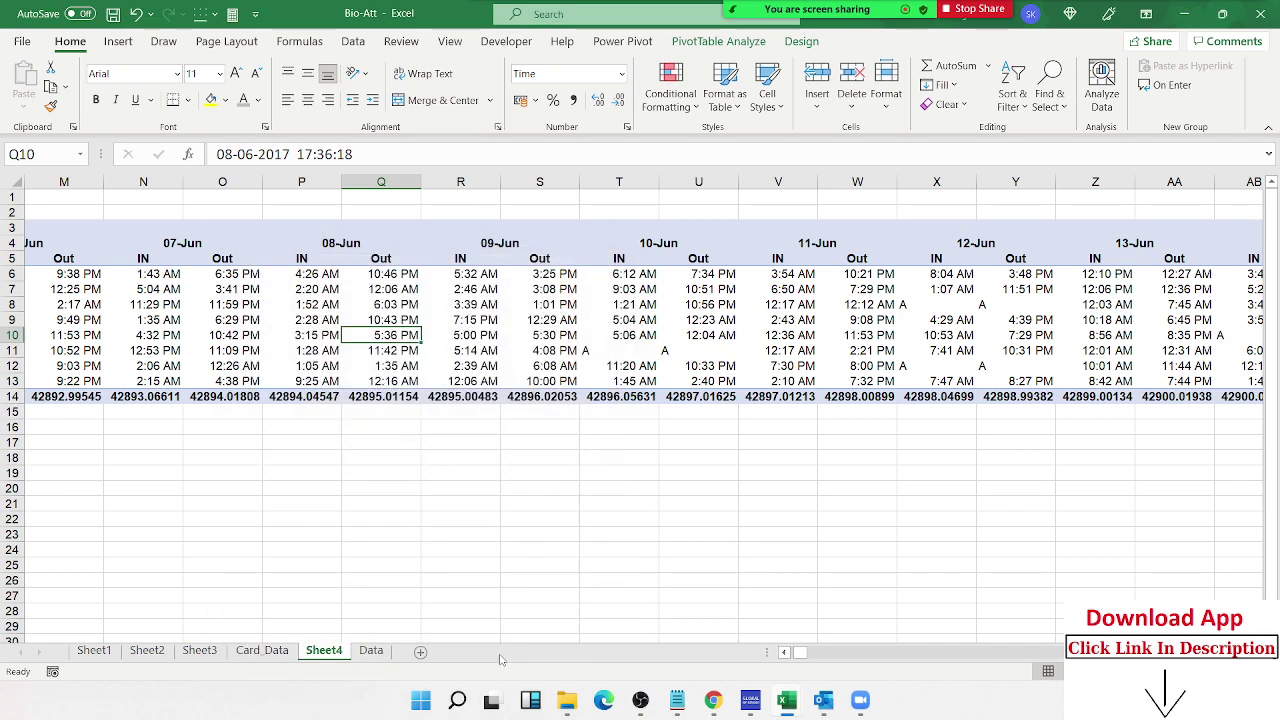
Step: In PivotTable Options, untick both 'Show grand totals' boxes for rows and columns
{"action": "right_click", "coordinate": [415, 352]}
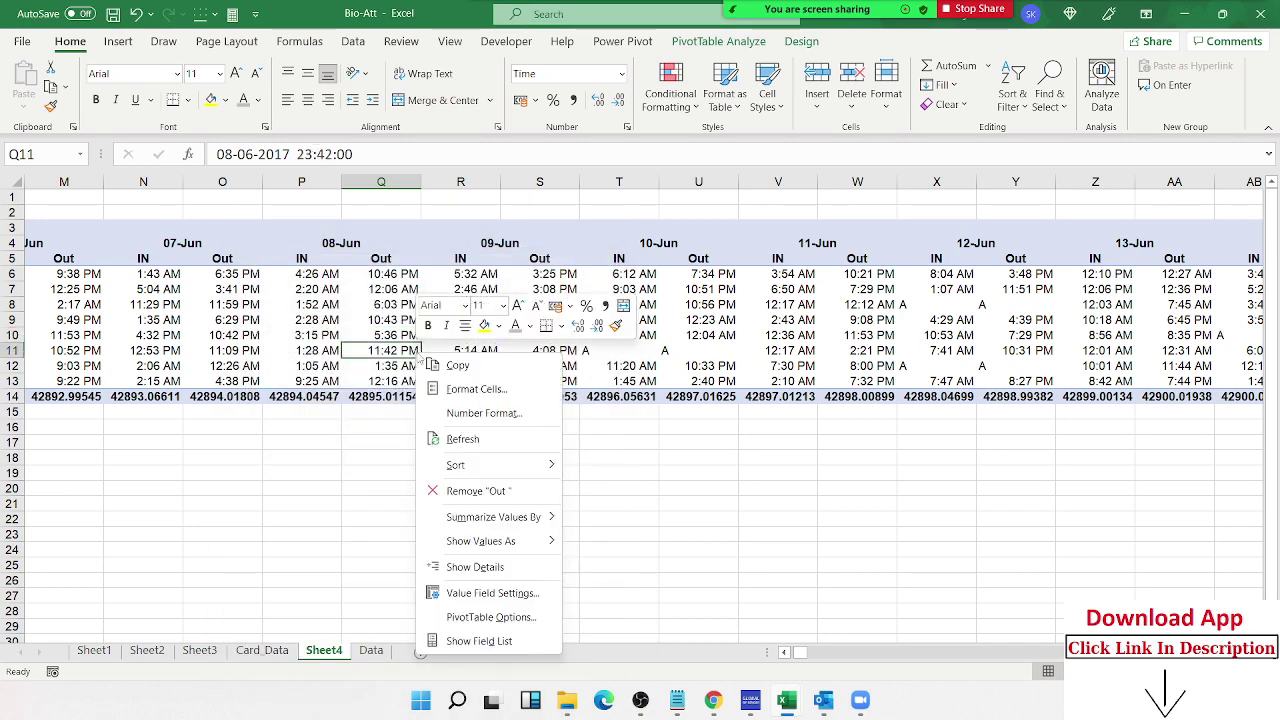
{"action": "left_click", "coordinate": [455, 617]}
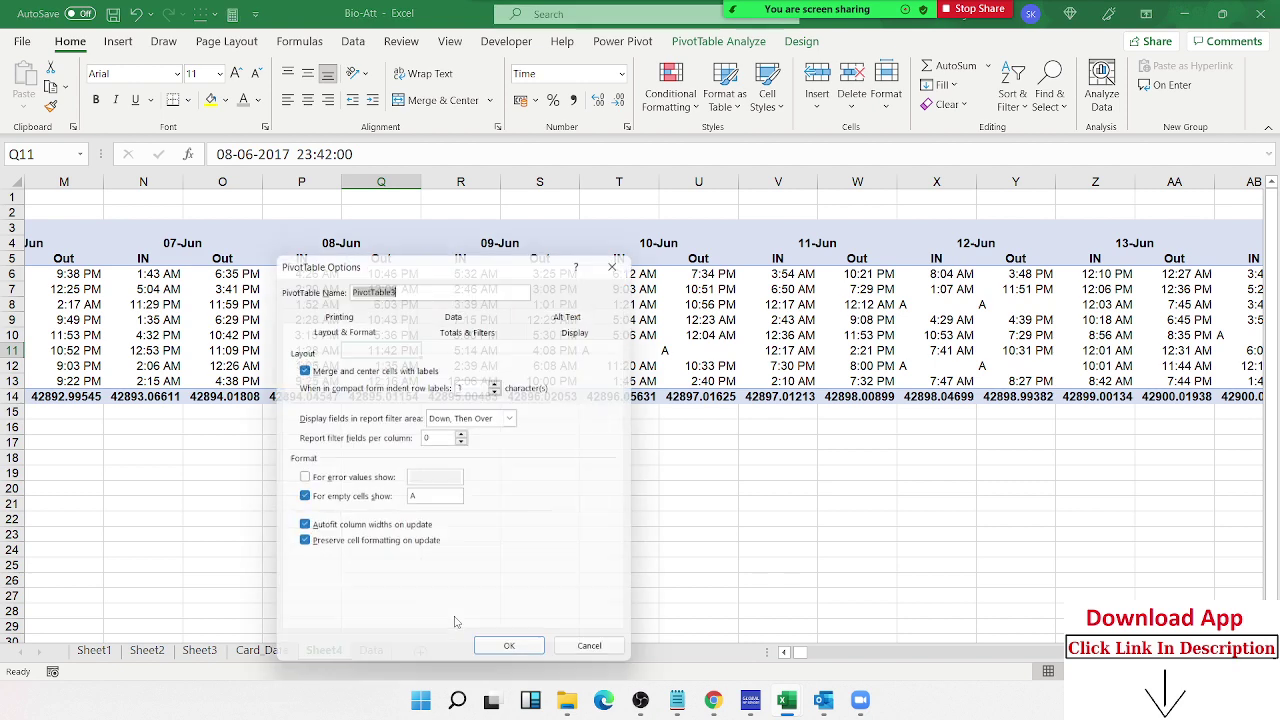
{"action": "left_click", "coordinate": [500, 330]}
{"action": "left_click", "coordinate": [390, 368]}
{"action": "left_click", "coordinate": [390, 384]}
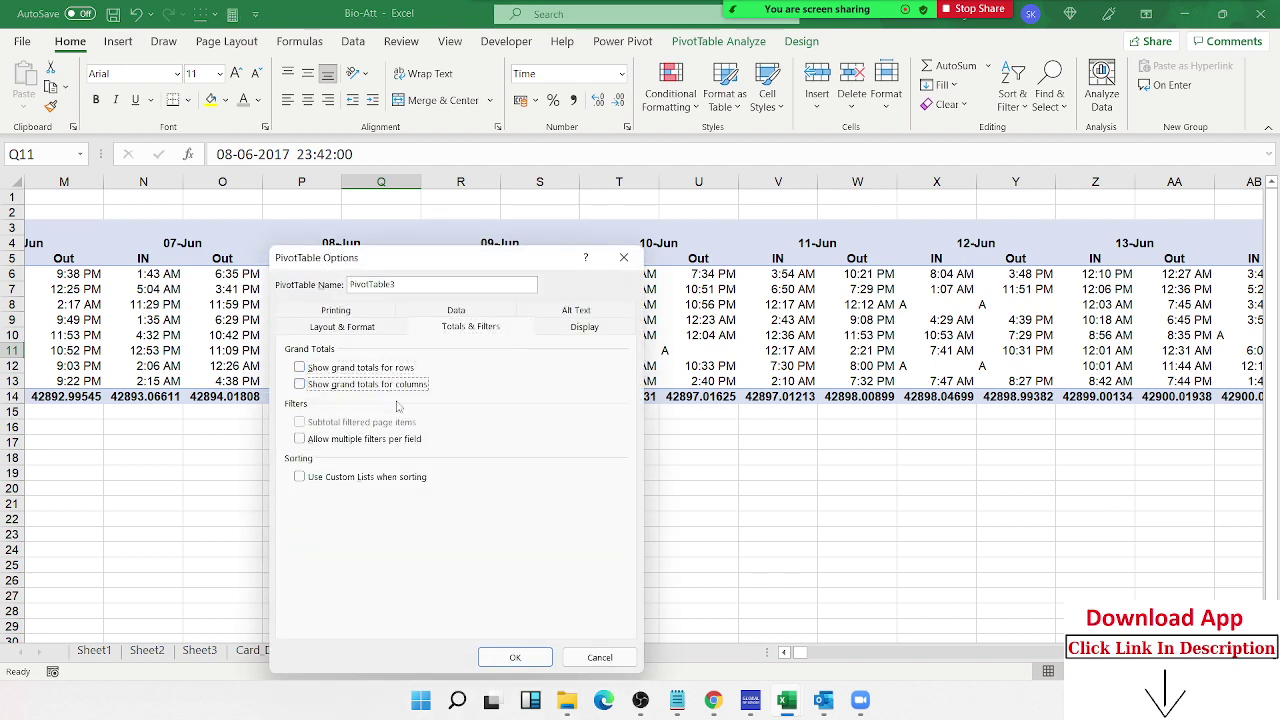
{"action": "left_click", "coordinate": [500, 660]}
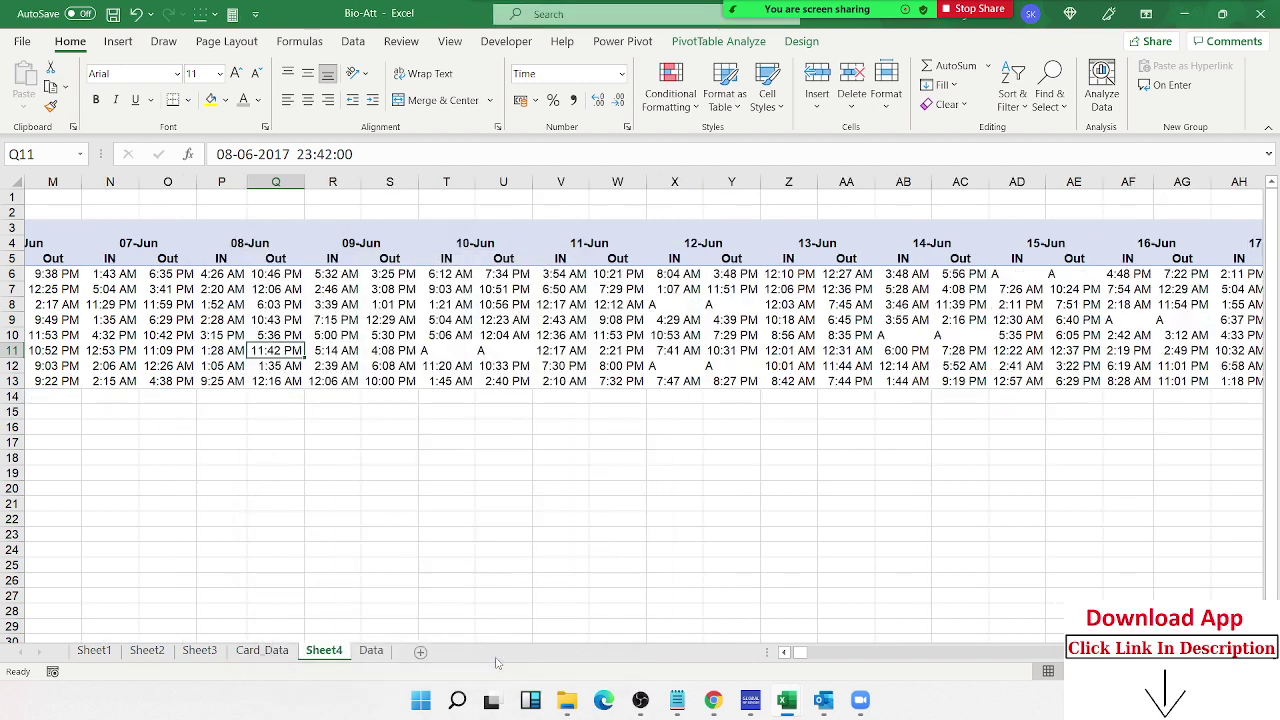
{"action": "left_click", "coordinate": [482, 380]}
{"action": "mouse_move", "coordinate": [470, 378]}
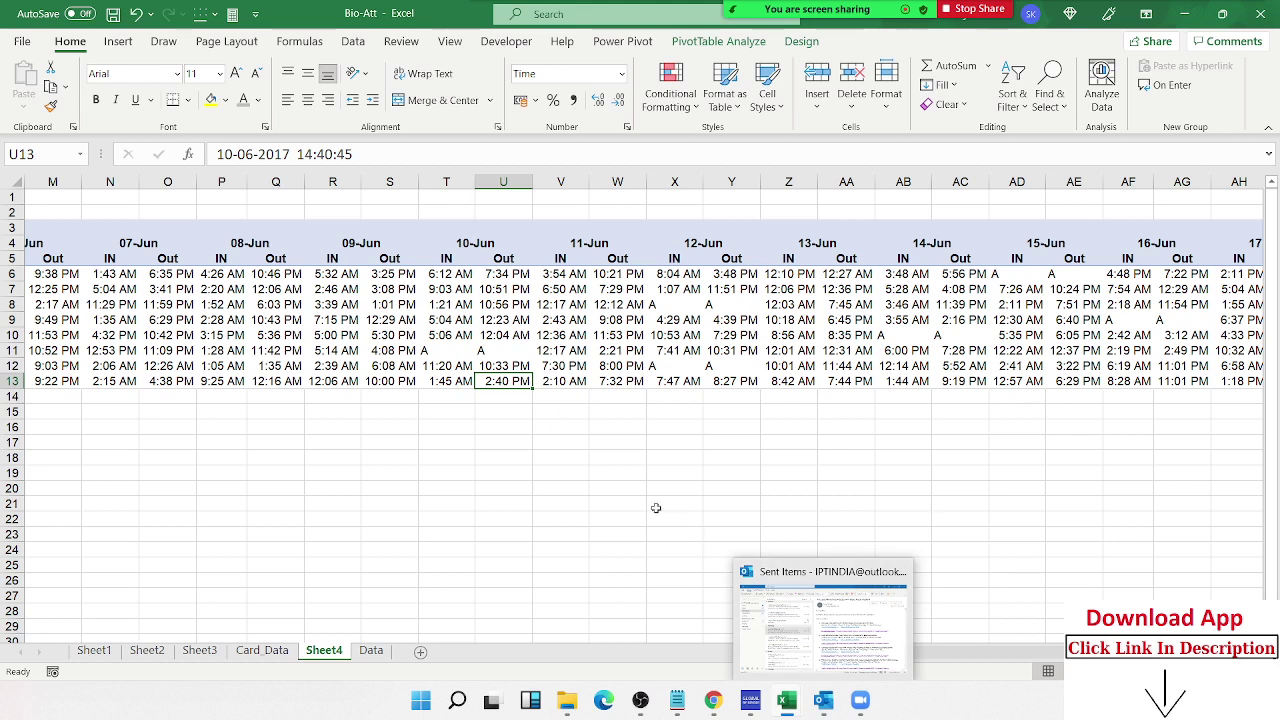
{"action": "left_click", "coordinate": [606, 445]}
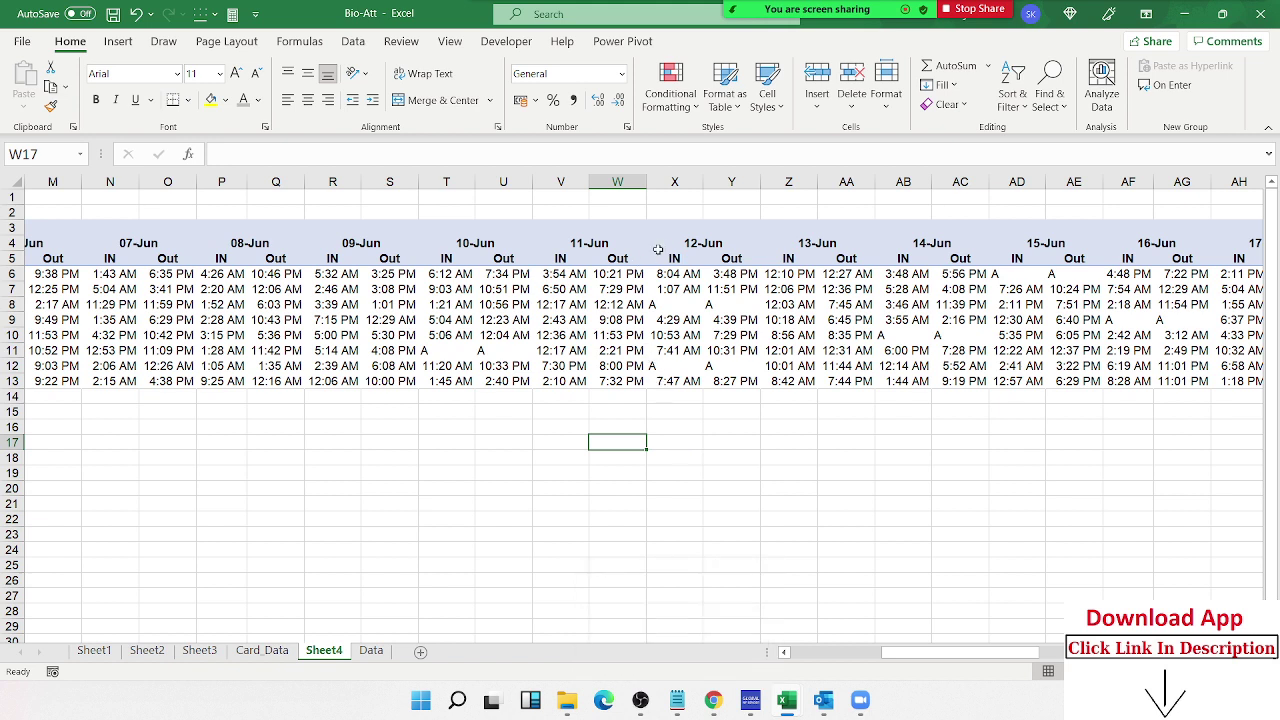
{"action": "left_click_drag", "start_coordinate": [617, 182], "coordinate": [675, 182]}
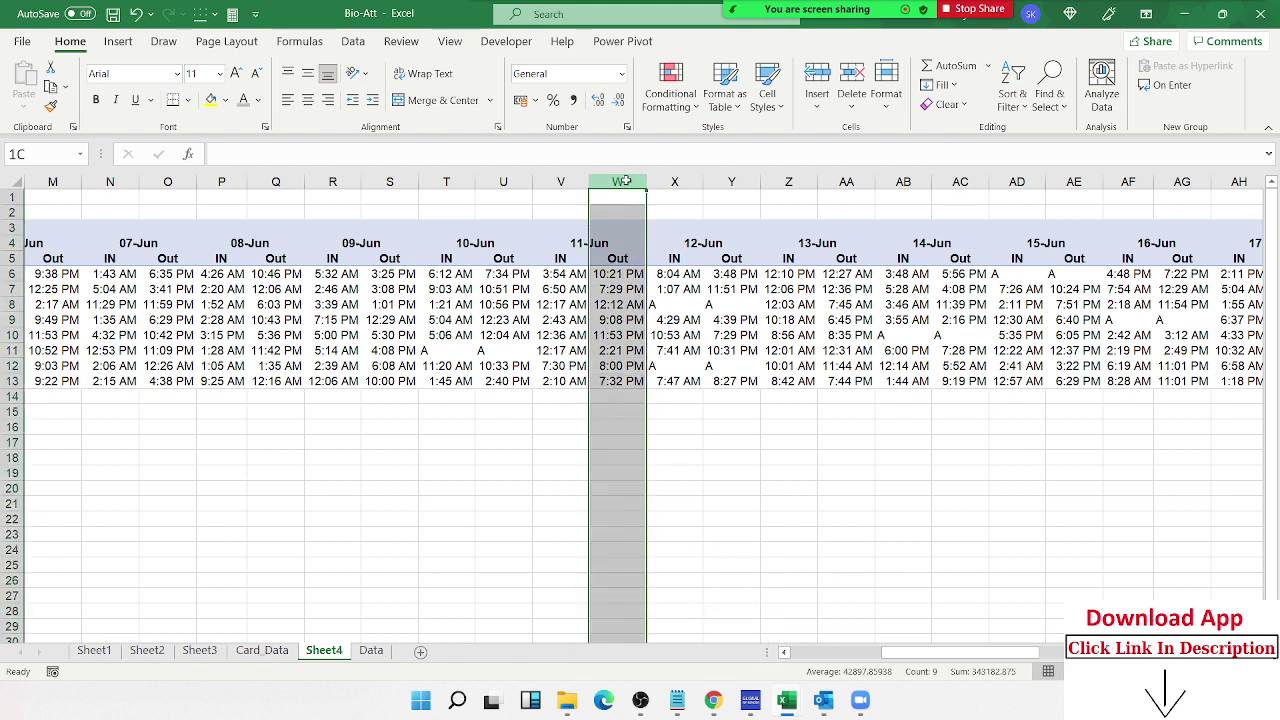
{"action": "left_click", "coordinate": [622, 381]}
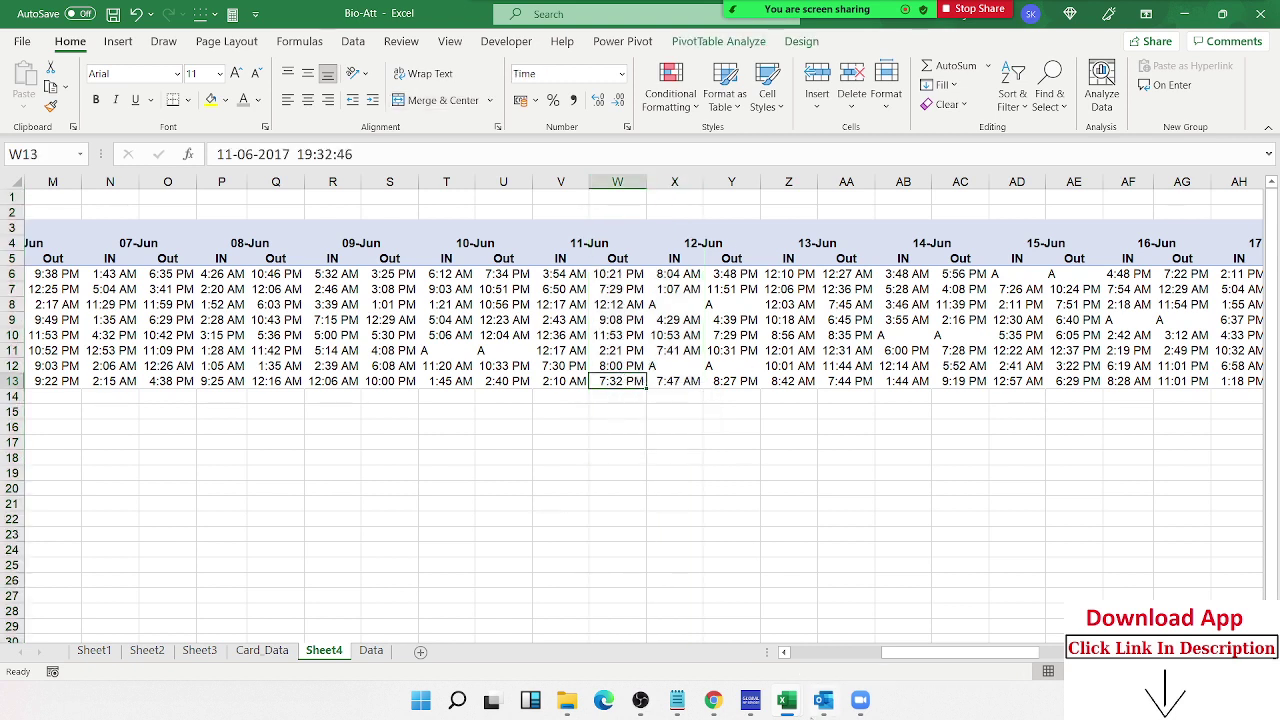